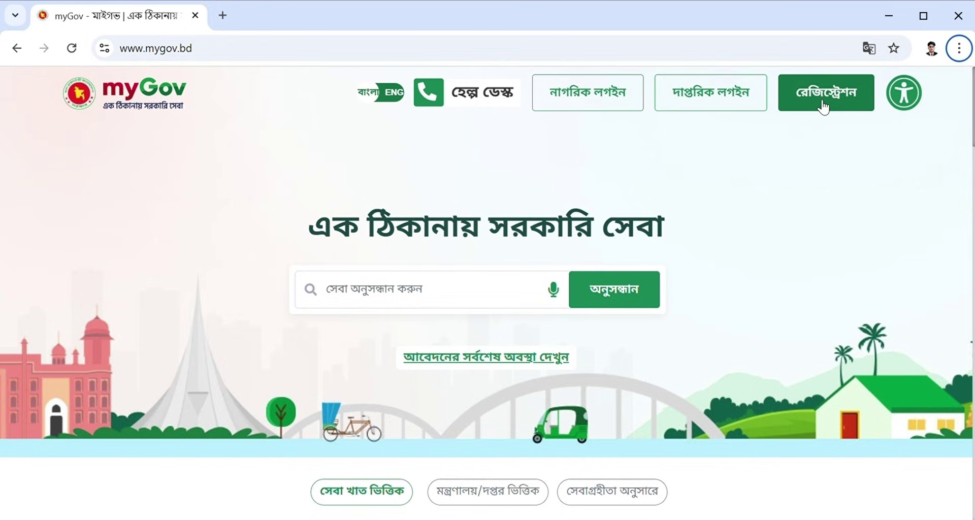
Sign in with the existing myGov account from the registration page to reach the profile.
{"action": "left_click", "coordinate": [823, 106]}
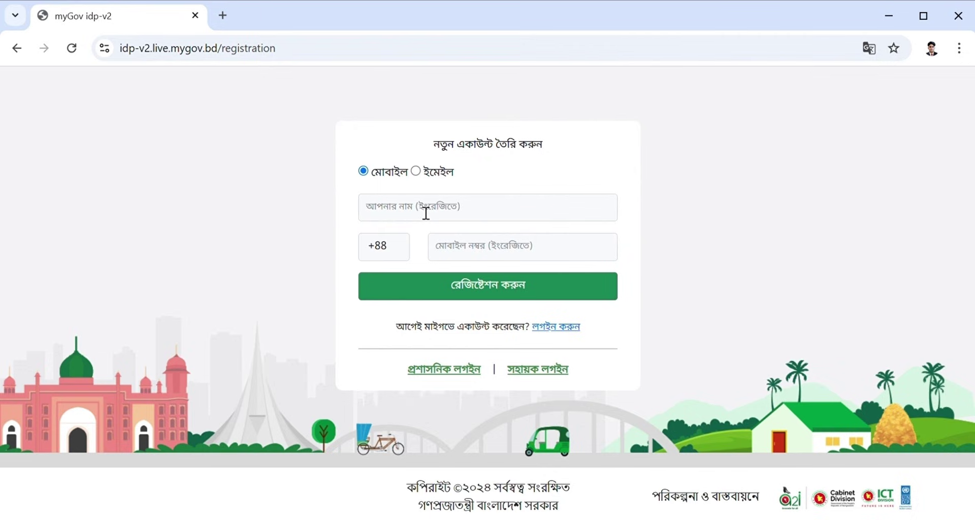
{"action": "left_click", "coordinate": [550, 327]}
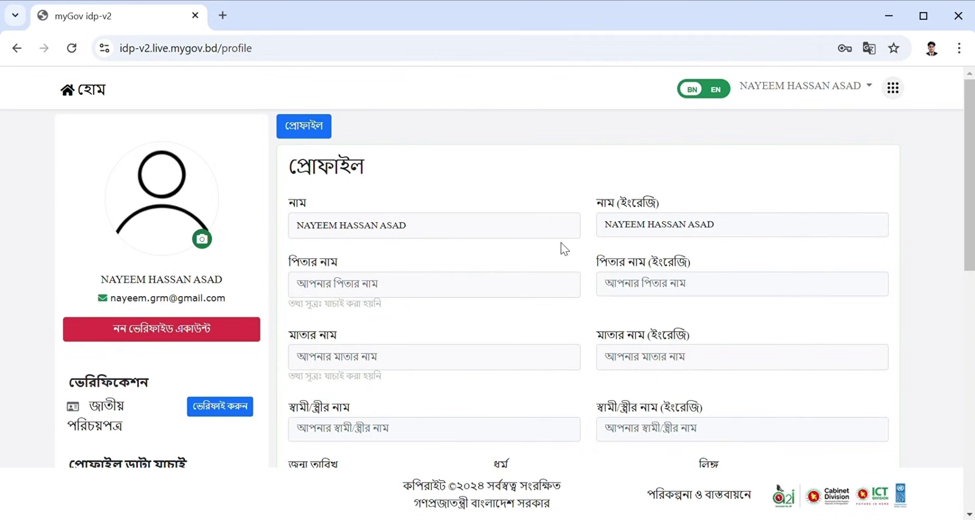
Scroll through the profile form to review the parent, birth date, NID and occupation fields.
{"action": "scroll", "coordinate": [559, 294], "scroll_direction": "down", "scroll_amount": 3}
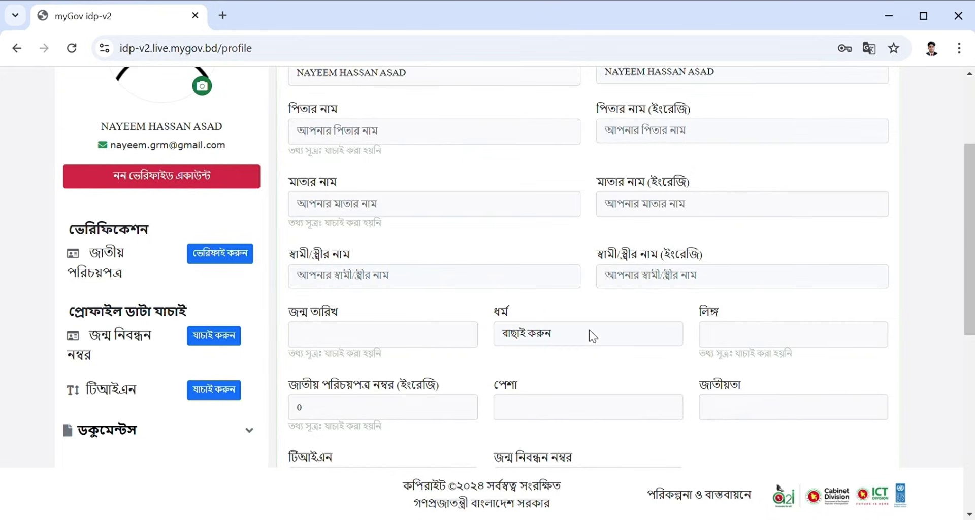
{"action": "scroll", "coordinate": [592, 336], "scroll_direction": "down", "scroll_amount": 3}
{"action": "scroll", "coordinate": [594, 336], "scroll_direction": "up", "scroll_amount": 4}
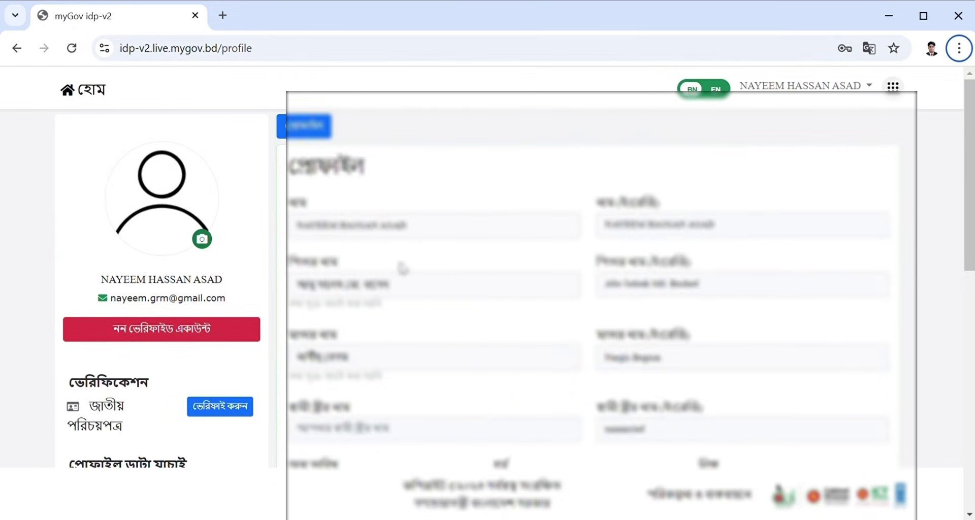
{"action": "scroll", "coordinate": [499, 291], "scroll_direction": "down", "scroll_amount": 2}
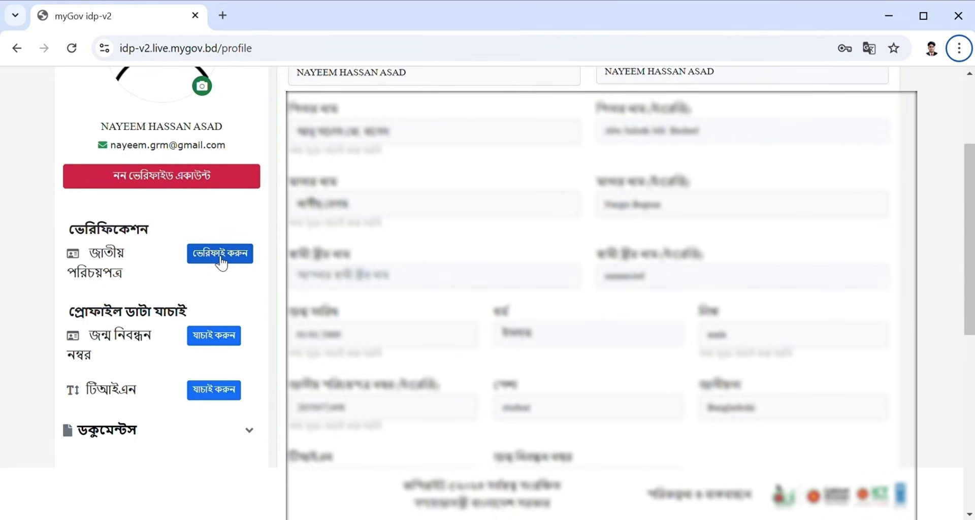
Add a new mobile number to the account and verify it with the OTP code.
{"action": "left_click", "coordinate": [220, 259]}
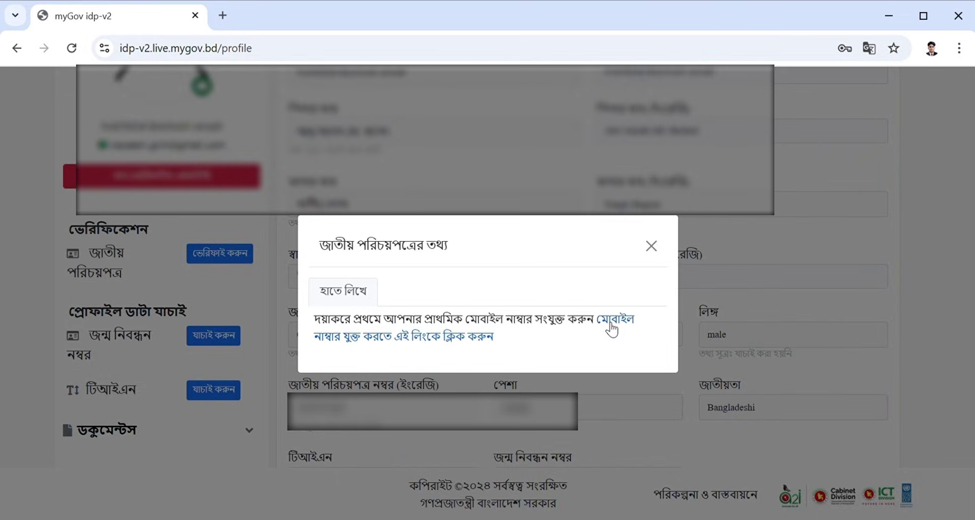
{"action": "left_click", "coordinate": [612, 325]}
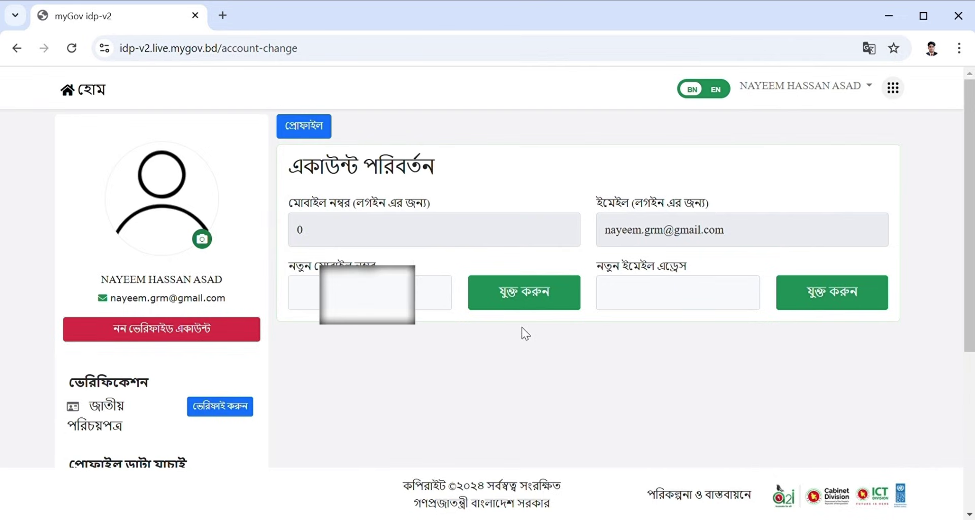
{"action": "left_click", "coordinate": [389, 244]}
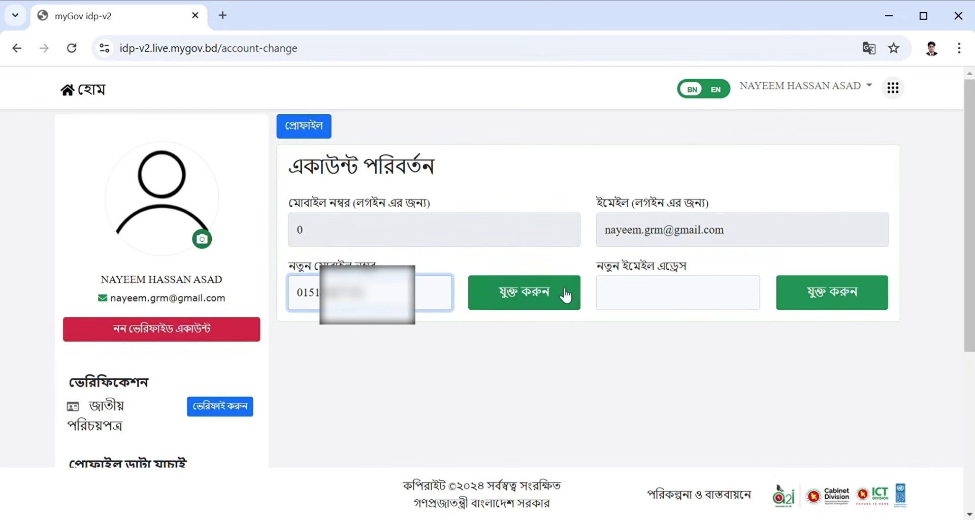
{"action": "left_click", "coordinate": [544, 290]}
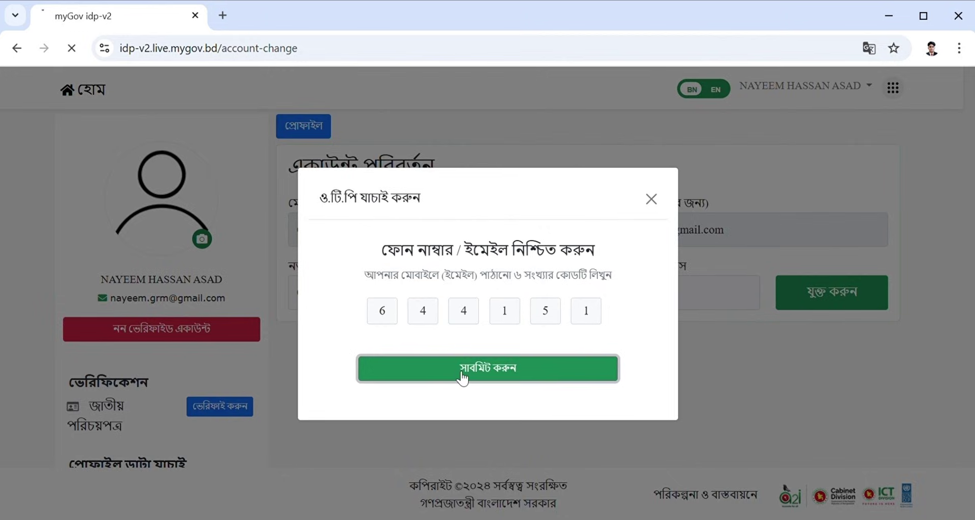
{"action": "left_click", "coordinate": [456, 371]}
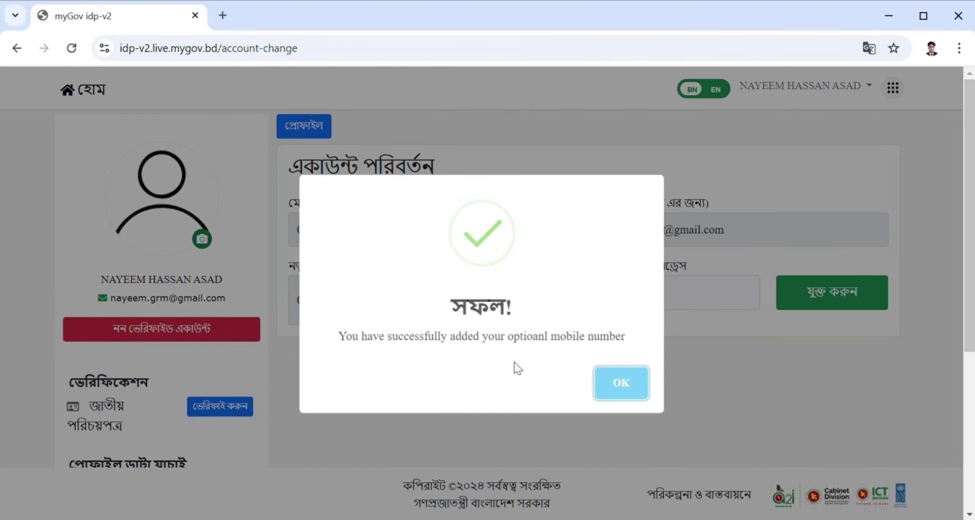
Make the newly verified number the account's primary login number, then start a new browser tab.
{"action": "left_click", "coordinate": [622, 397]}
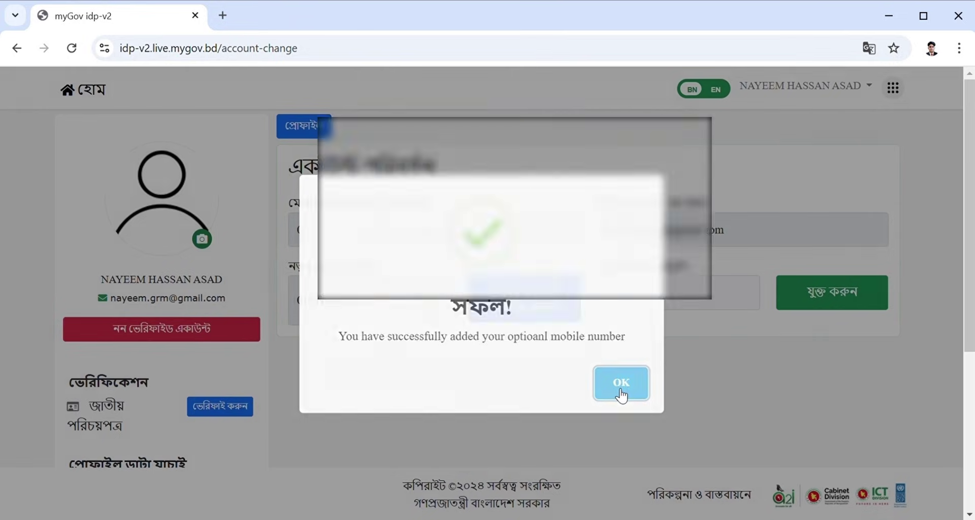
{"action": "left_click", "coordinate": [535, 305]}
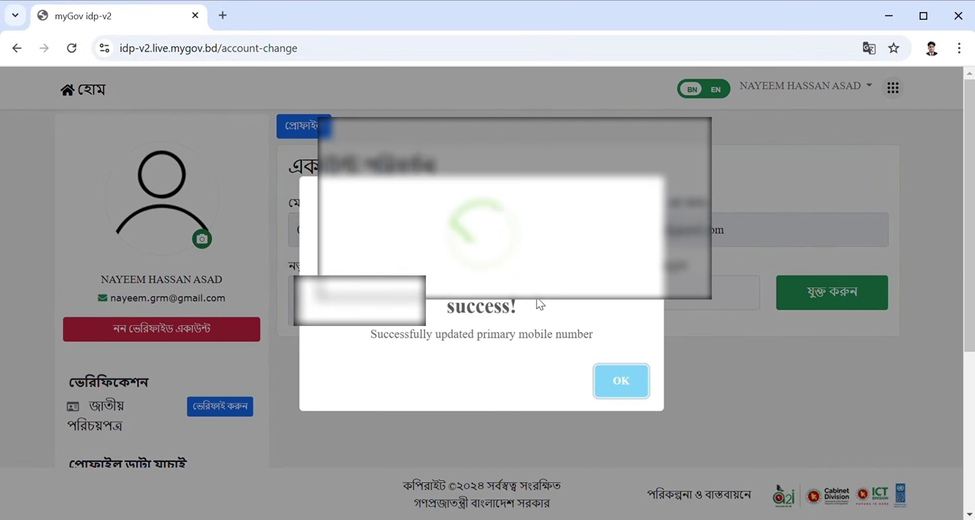
{"action": "left_click", "coordinate": [594, 377]}
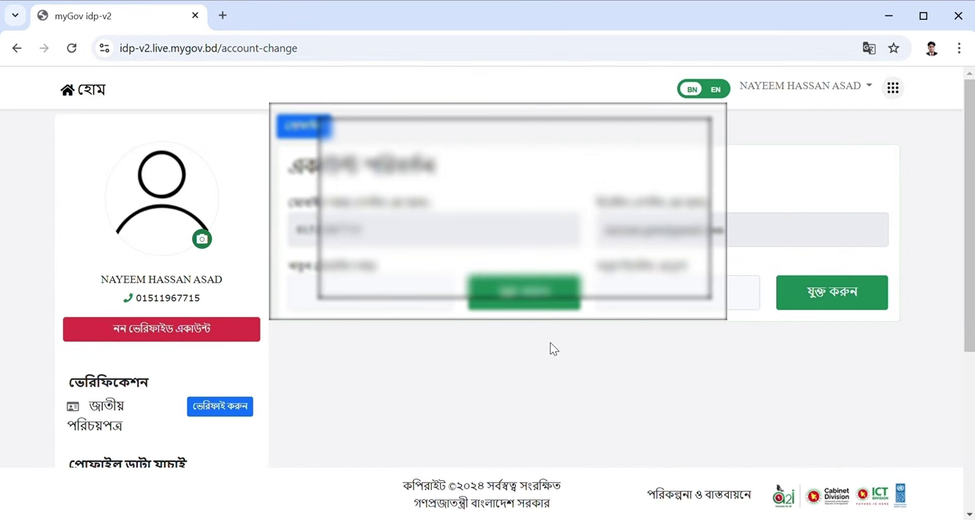
{"action": "scroll", "coordinate": [559, 279], "scroll_direction": "down", "scroll_amount": 4}
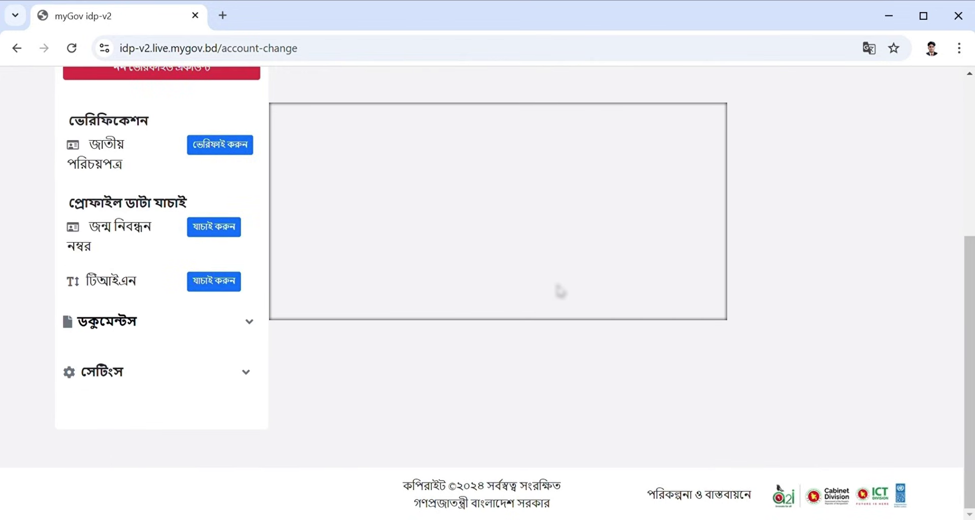
{"action": "scroll", "coordinate": [558, 290], "scroll_direction": "up", "scroll_amount": 4}
{"action": "left_click", "coordinate": [223, 15]}
{"action": "left_click", "coordinate": [117, 16]}
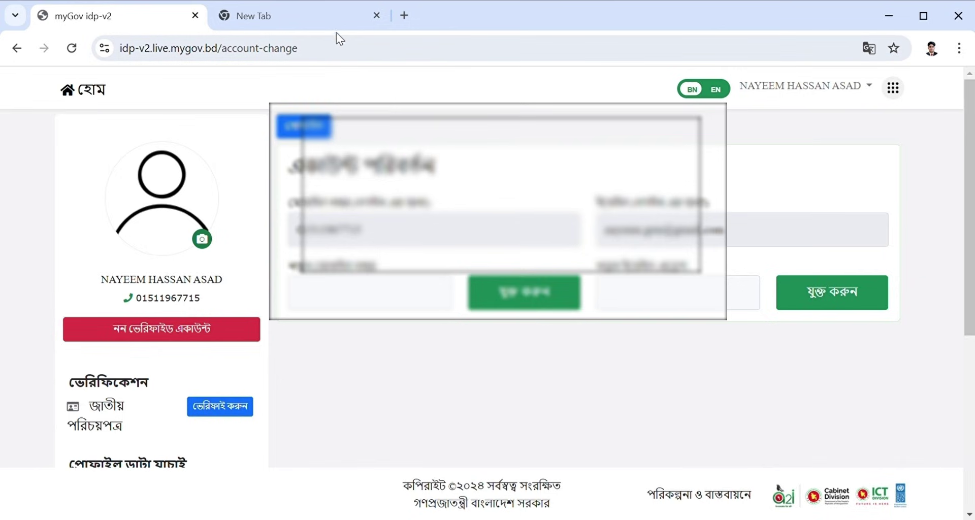
{"action": "left_click", "coordinate": [321, 18]}
{"action": "left_click", "coordinate": [419, 288]}
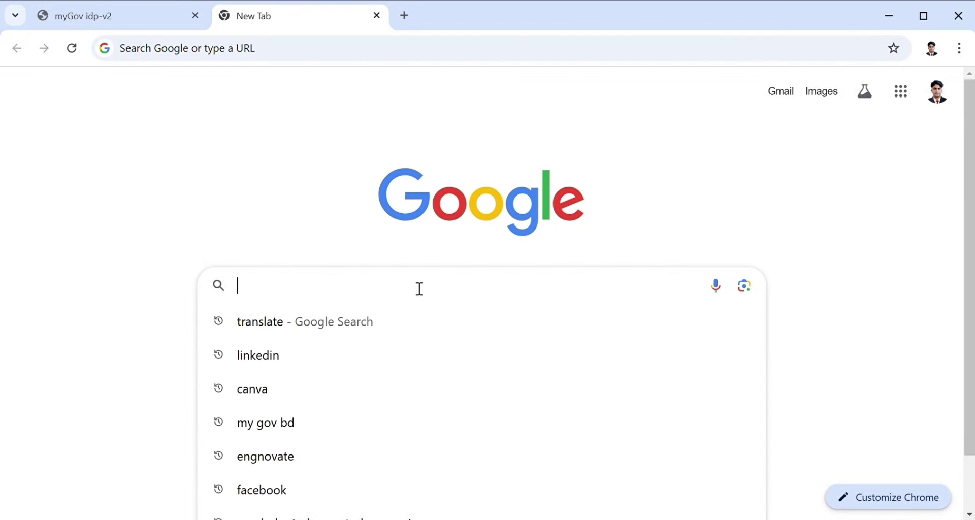
{"action": "type", "text": "my gov bd"}
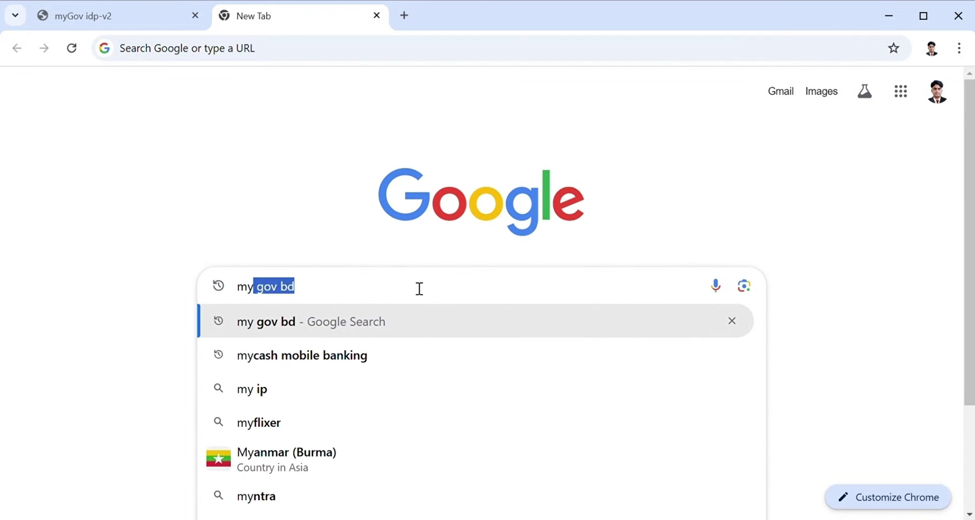
{"action": "key", "text": "Return"}
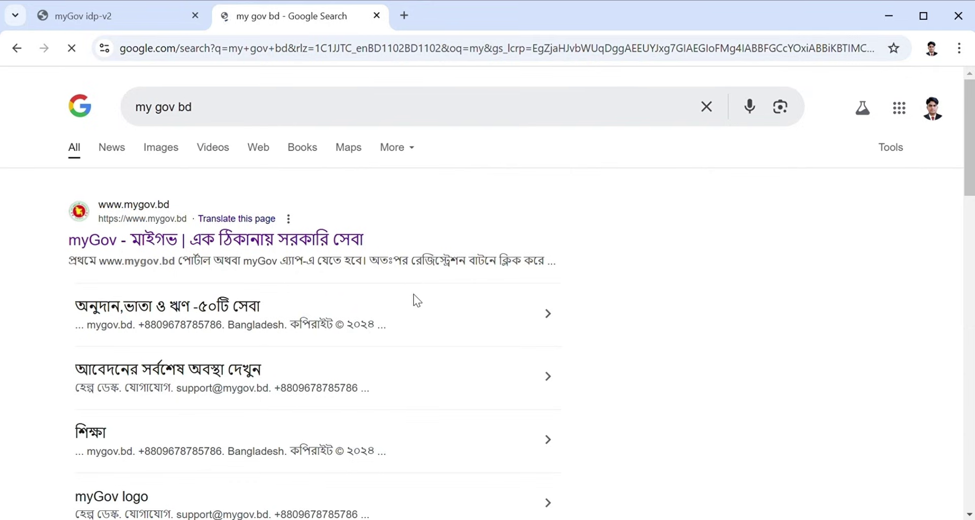
{"action": "left_click", "coordinate": [303, 253]}
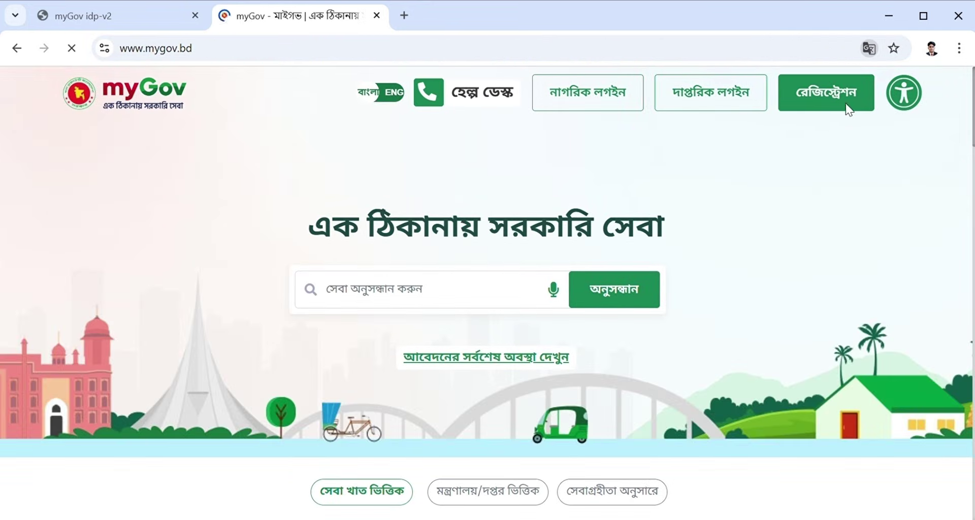
Find the SSC certificate and transcript attestation service for students going abroad, with its 200-taka fee.
{"action": "scroll", "coordinate": [736, 145], "scroll_direction": "down", "scroll_amount": 5}
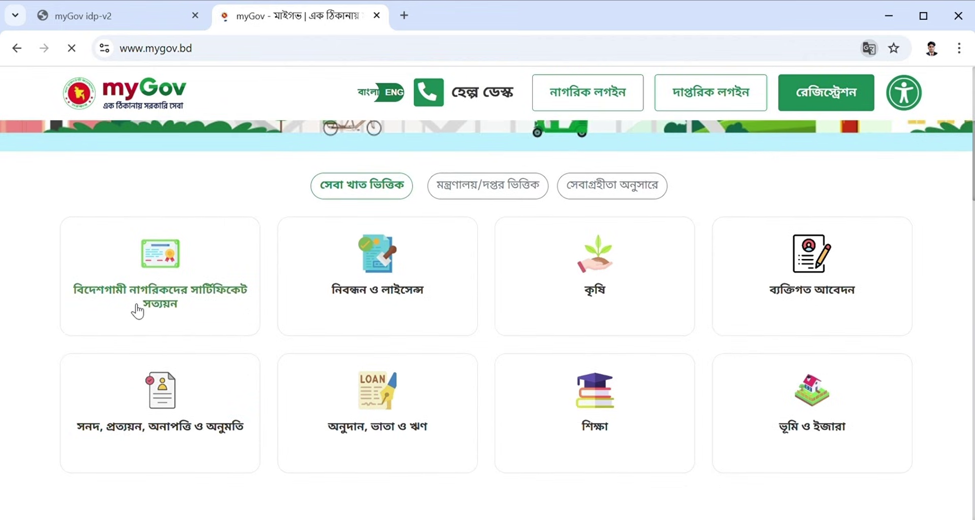
{"action": "left_click", "coordinate": [183, 296]}
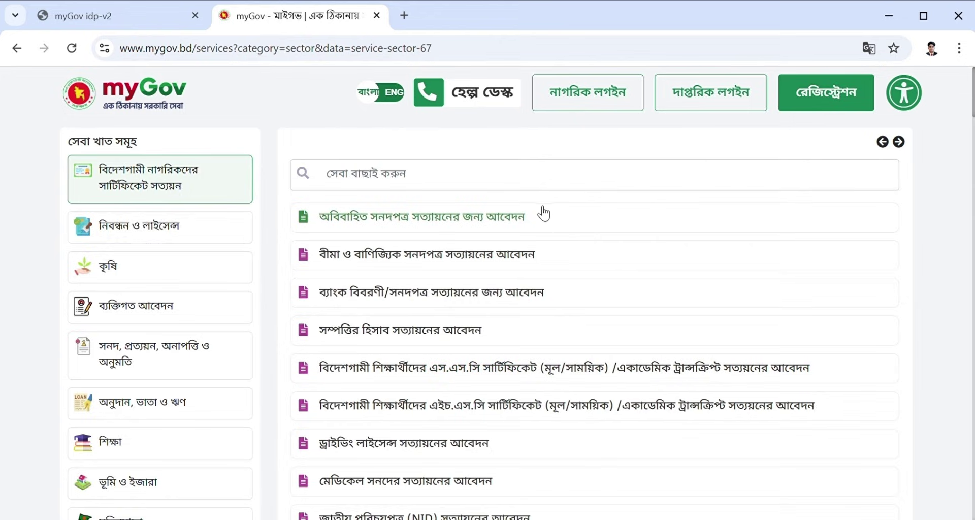
{"action": "scroll", "coordinate": [543, 214], "scroll_direction": "down", "scroll_amount": 2}
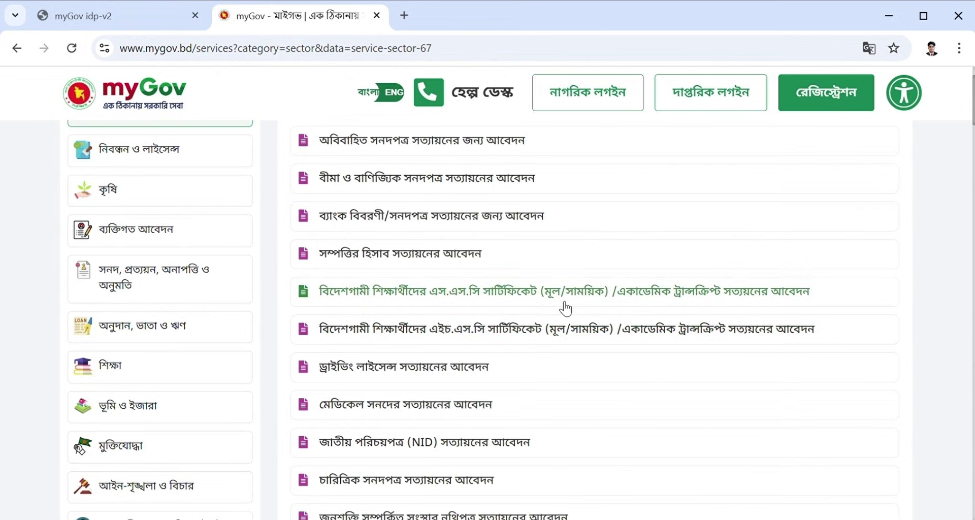
{"action": "scroll", "coordinate": [565, 309], "scroll_direction": "down", "scroll_amount": 6}
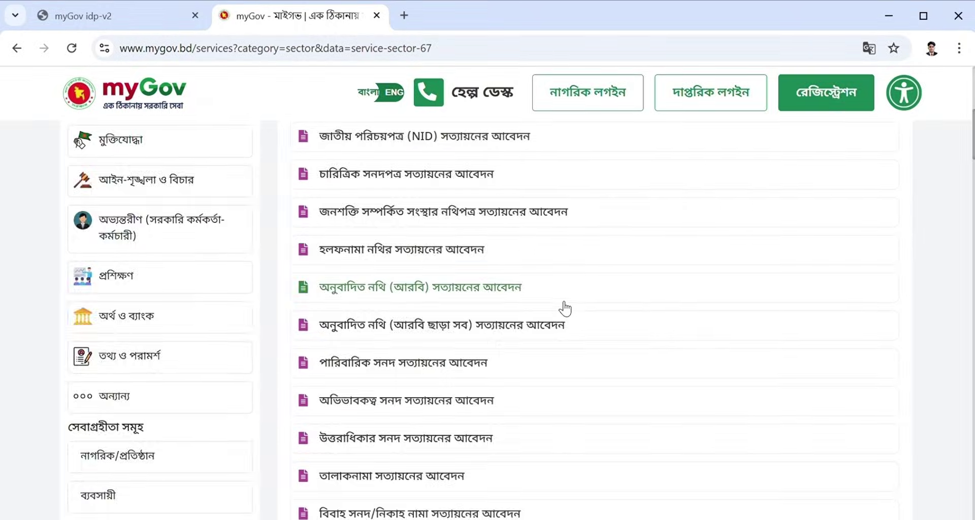
{"action": "scroll", "coordinate": [565, 308], "scroll_direction": "down", "scroll_amount": 8}
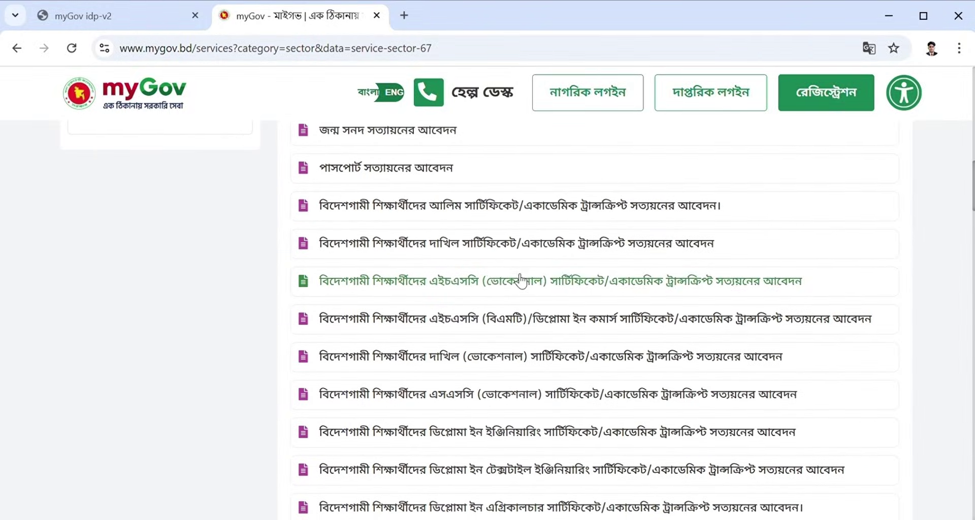
{"action": "scroll", "coordinate": [521, 280], "scroll_direction": "down", "scroll_amount": 3}
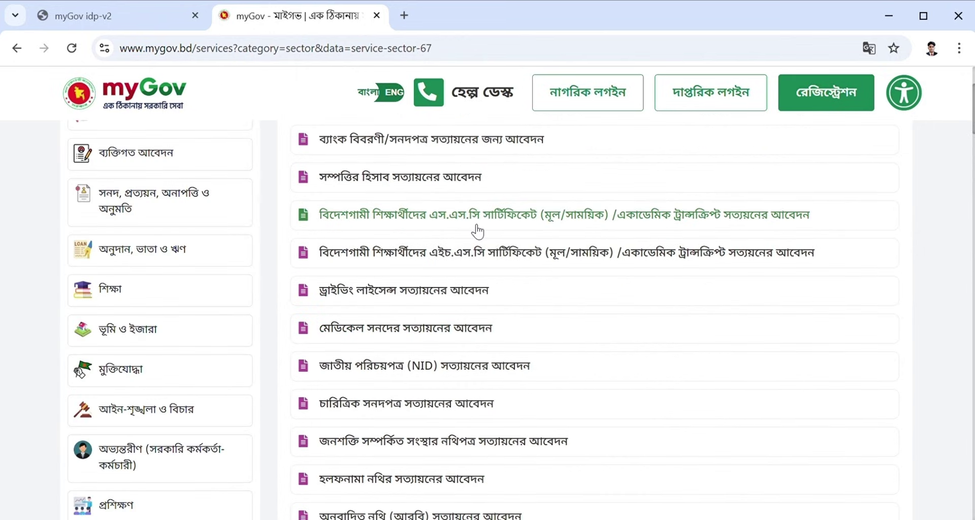
{"action": "left_click", "coordinate": [477, 231]}
{"action": "scroll", "coordinate": [436, 342], "scroll_direction": "down", "scroll_amount": 1}
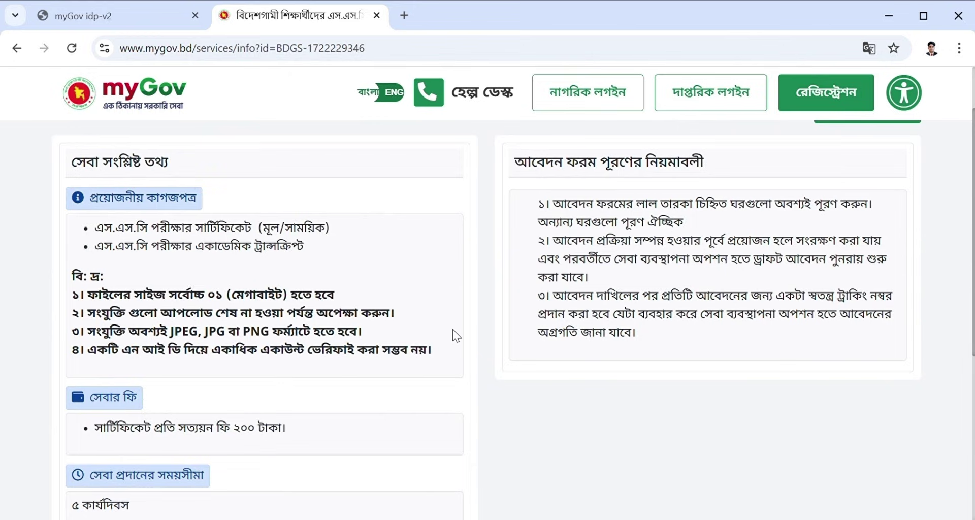
{"action": "scroll", "coordinate": [453, 329], "scroll_direction": "up", "scroll_amount": 2}
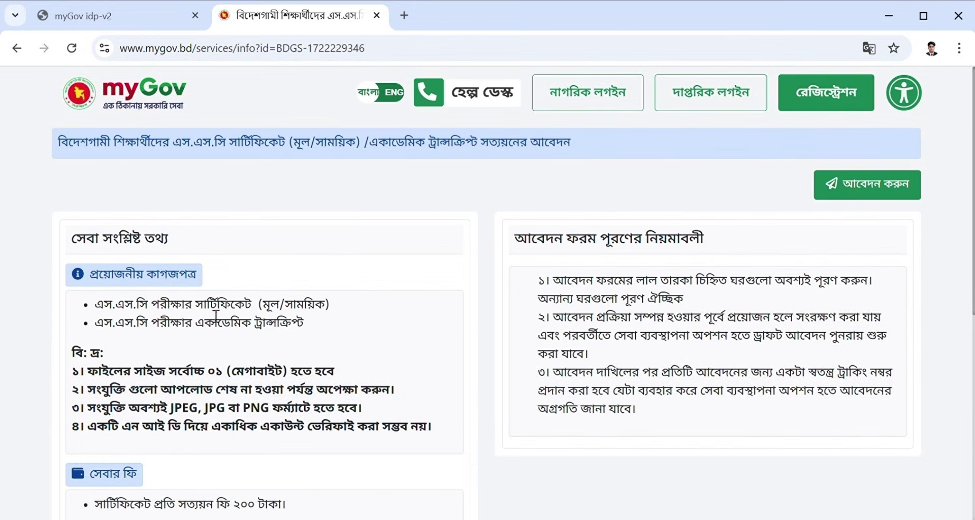
{"action": "scroll", "coordinate": [264, 349], "scroll_direction": "down", "scroll_amount": 2}
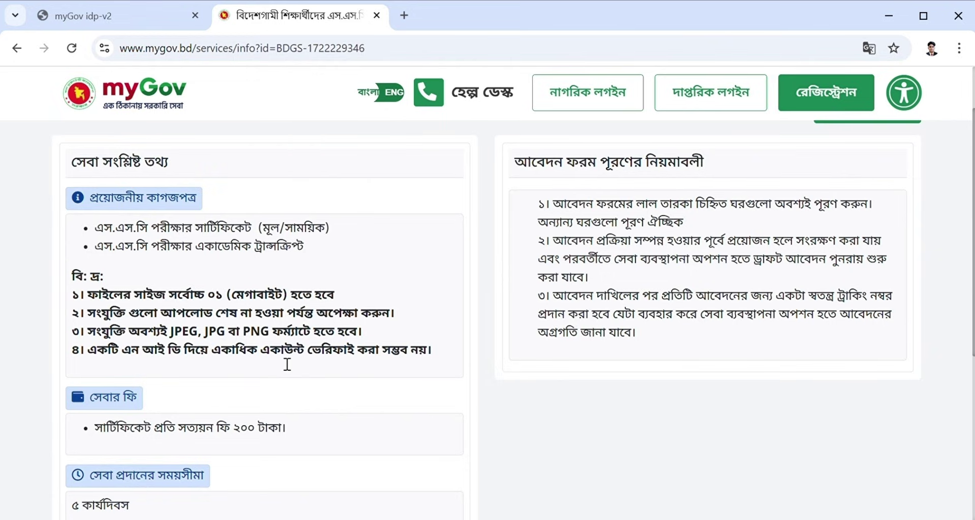
{"action": "scroll", "coordinate": [287, 364], "scroll_direction": "down", "scroll_amount": 1}
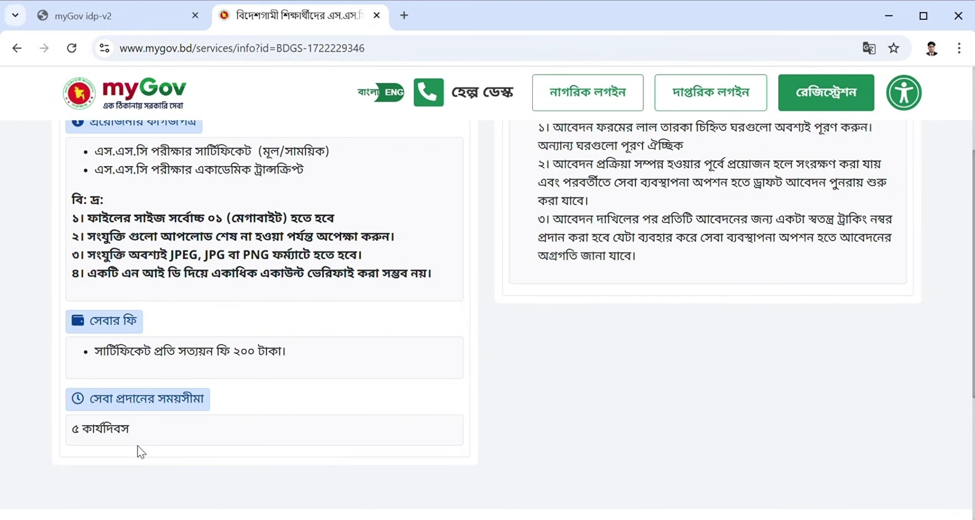
{"action": "scroll", "coordinate": [141, 452], "scroll_direction": "up", "scroll_amount": 3}
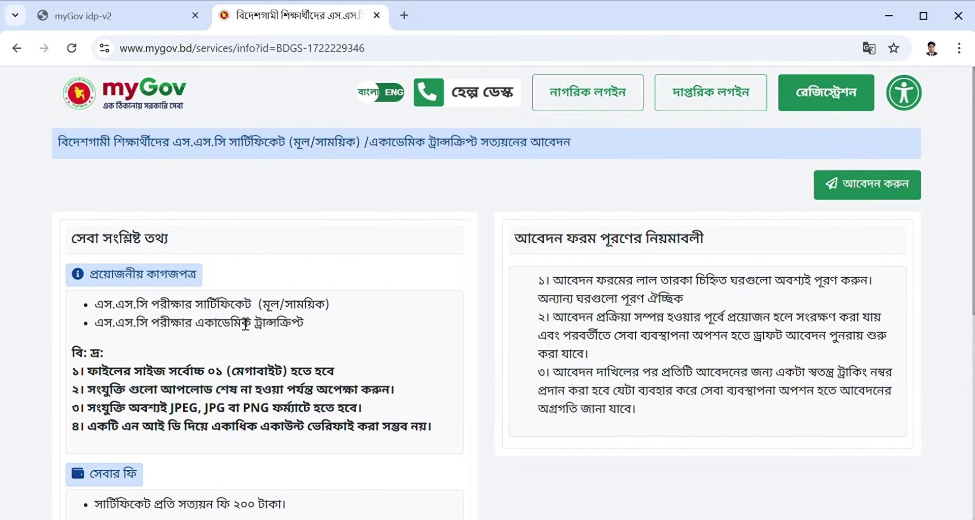
Start the application and choose the Dhaka education board as the recipient office.
{"action": "left_click", "coordinate": [871, 194]}
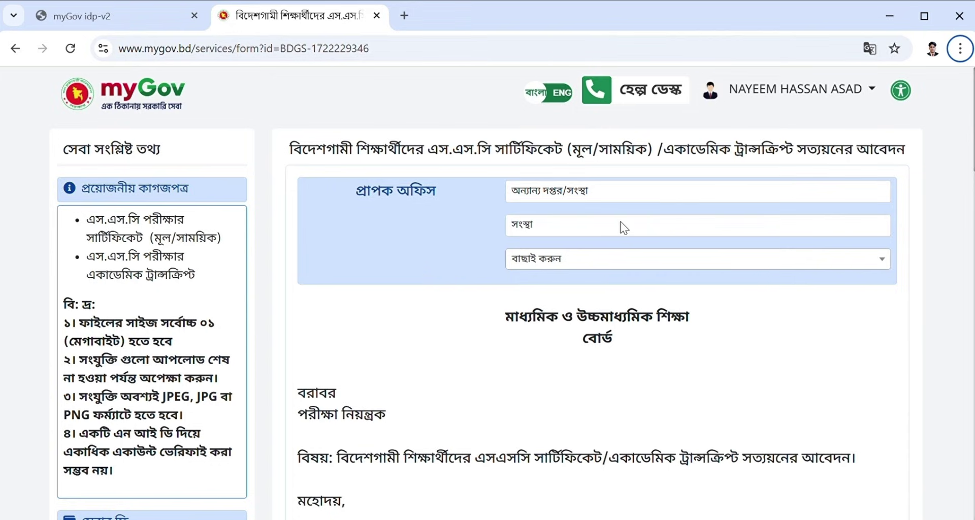
{"action": "left_click", "coordinate": [613, 191]}
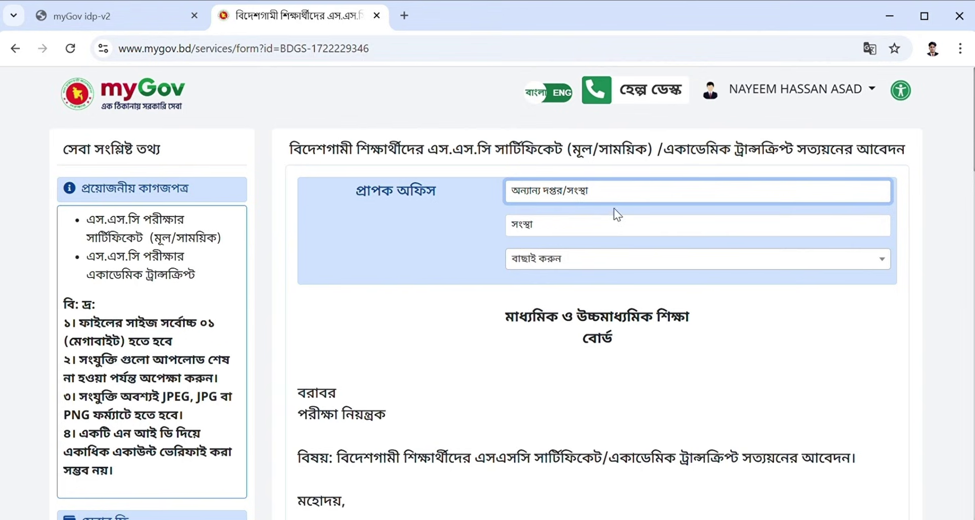
{"action": "left_click", "coordinate": [607, 260]}
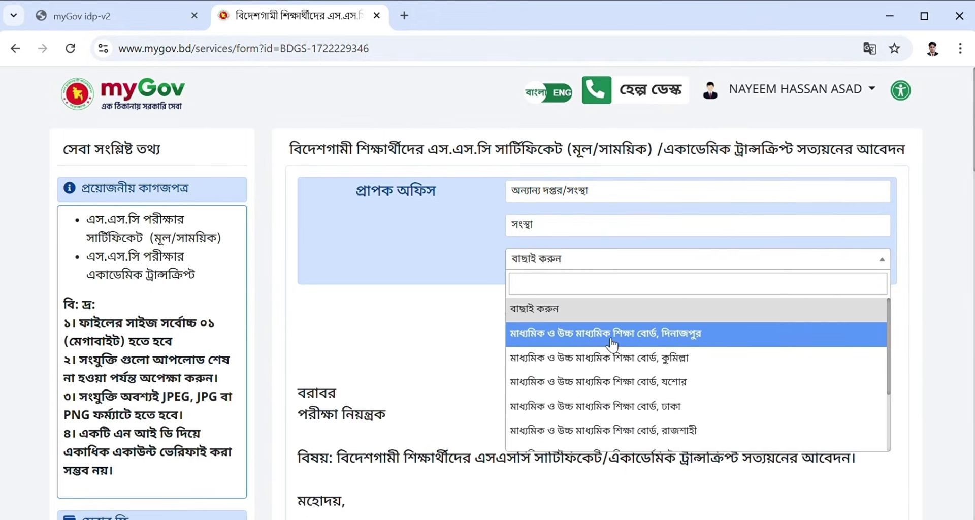
{"action": "left_click", "coordinate": [630, 409]}
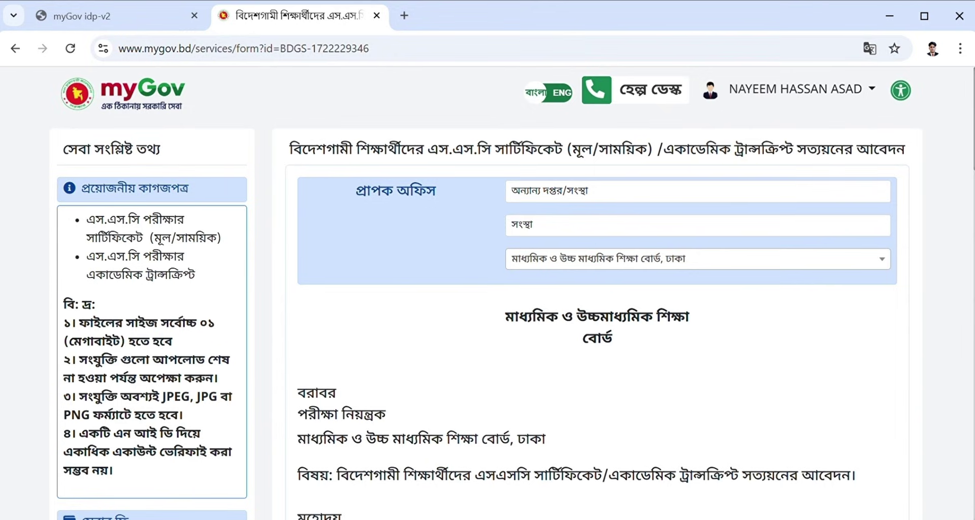
Enter 2015 as the year in the letter and as the SSC passing year.
{"action": "scroll", "coordinate": [777, 349], "scroll_direction": "down", "scroll_amount": 5}
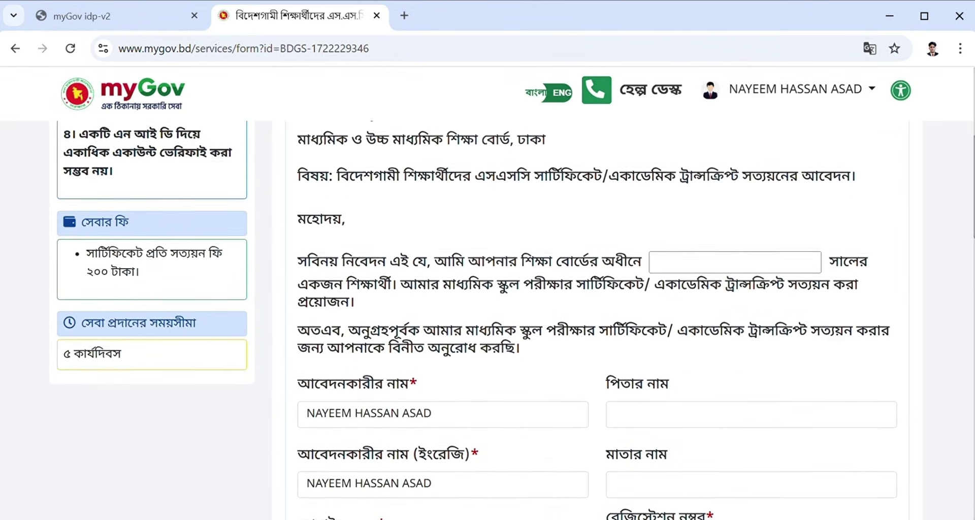
{"action": "left_click", "coordinate": [735, 246]}
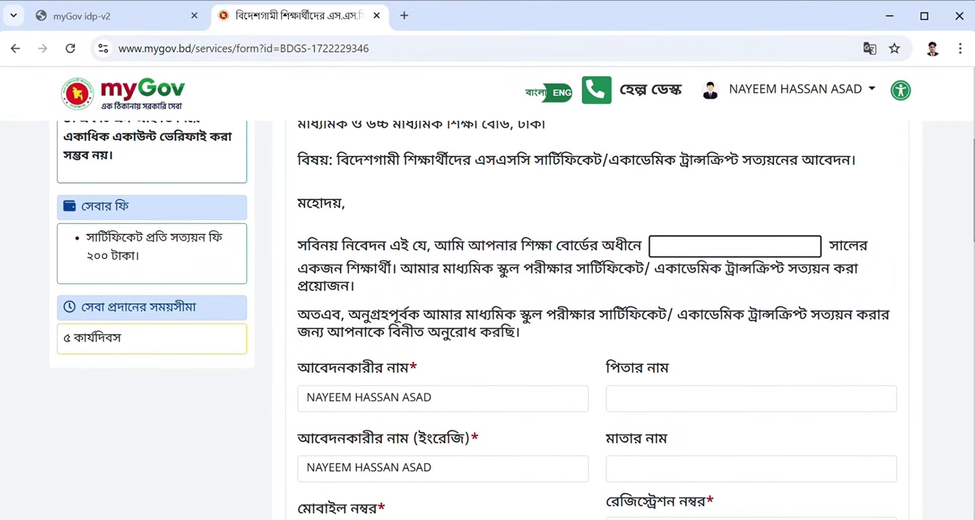
{"action": "type", "text": "2015"}
{"action": "scroll", "coordinate": [675, 412], "scroll_direction": "down", "scroll_amount": 1}
{"action": "scroll", "coordinate": [584, 320], "scroll_direction": "down", "scroll_amount": 1}
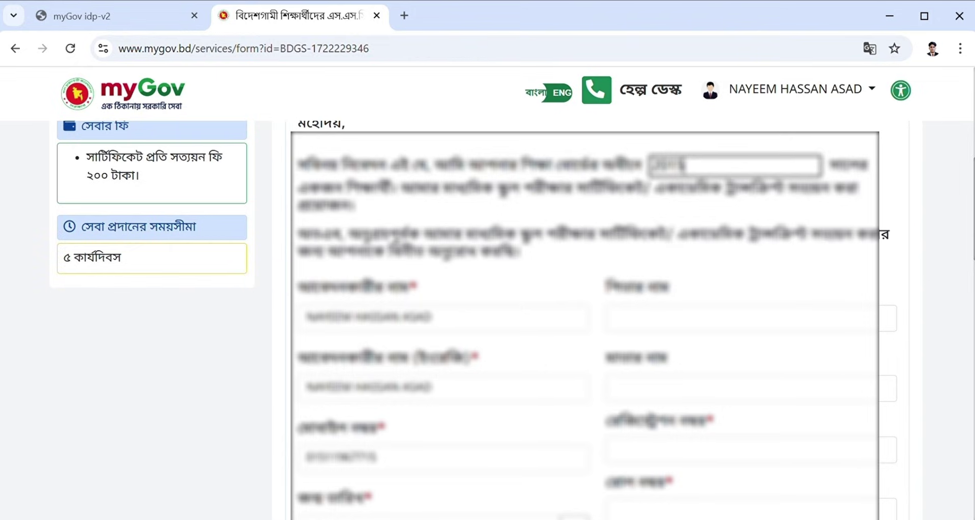
{"action": "scroll", "coordinate": [584, 320], "scroll_direction": "down", "scroll_amount": 1}
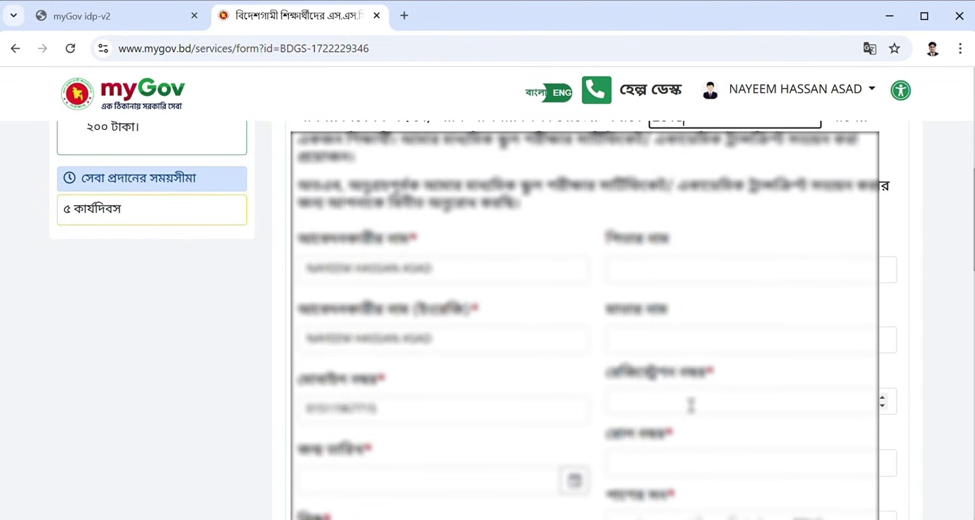
{"action": "scroll", "coordinate": [706, 361], "scroll_direction": "down", "scroll_amount": 3}
{"action": "left_click", "coordinate": [732, 307]}
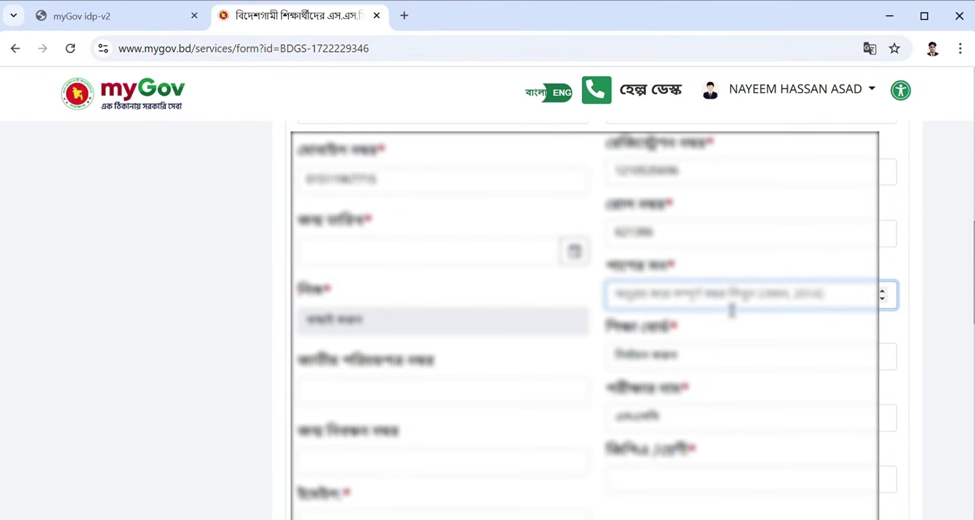
{"action": "type", "text": "2015"}
{"action": "key", "text": "Tab"}
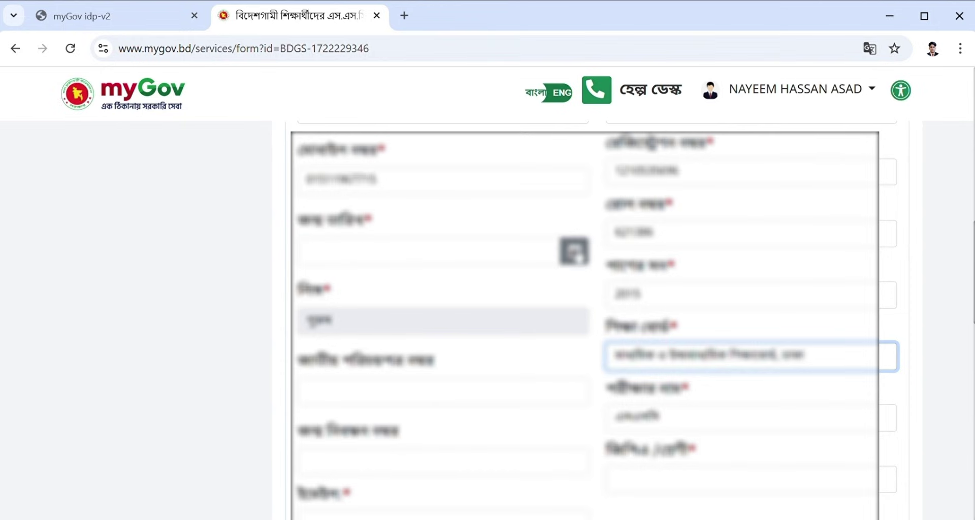
{"action": "left_click", "coordinate": [574, 251]}
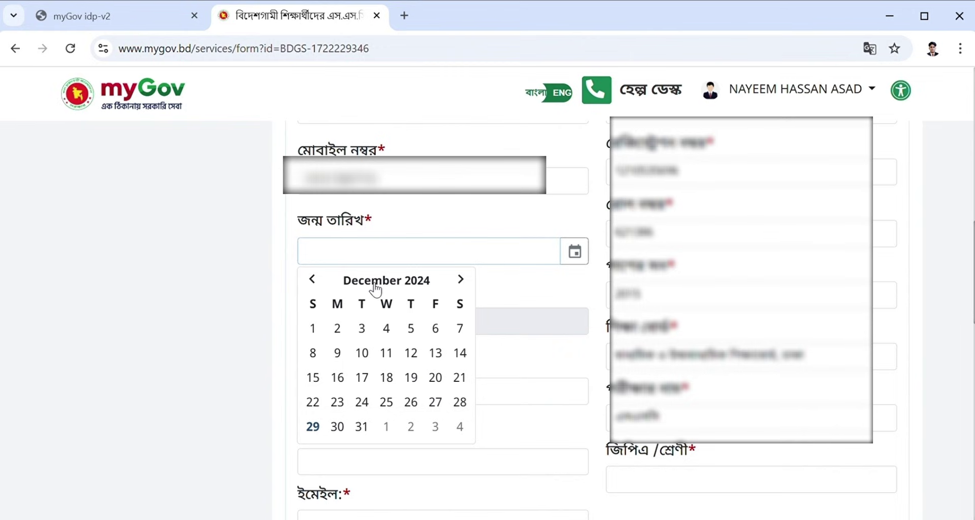
Pick 1 January 2000 as the applicant's birth date in the date picker.
{"action": "left_click", "coordinate": [376, 290]}
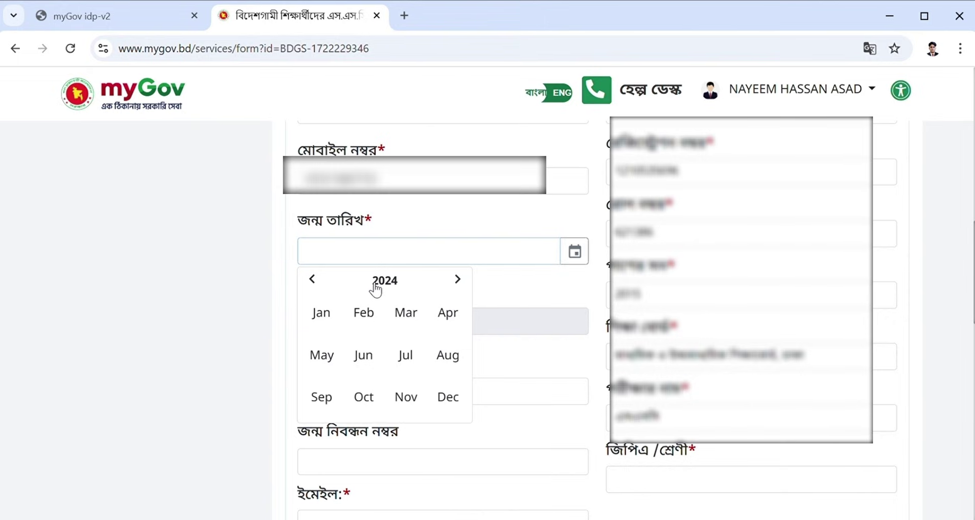
{"action": "left_click", "coordinate": [321, 288]}
{"action": "left_click", "coordinate": [385, 284]}
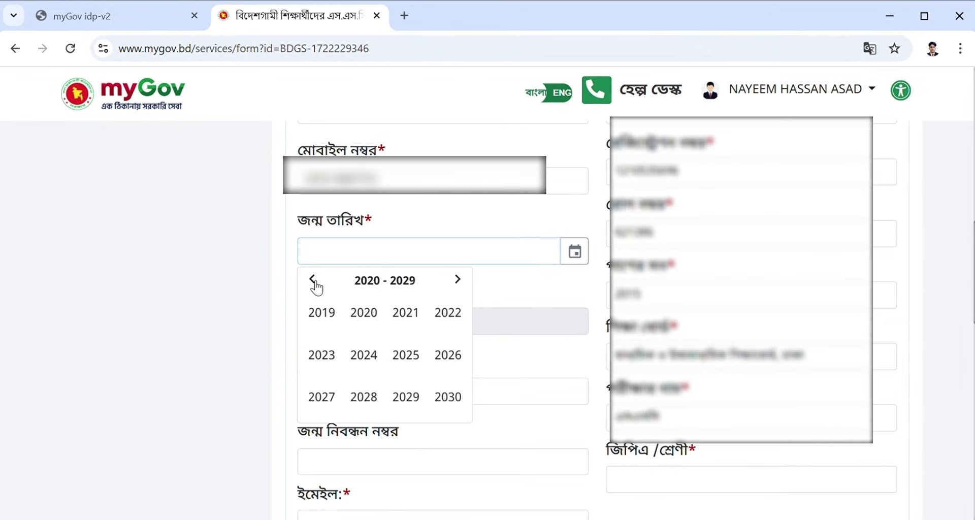
{"action": "left_click", "coordinate": [312, 280]}
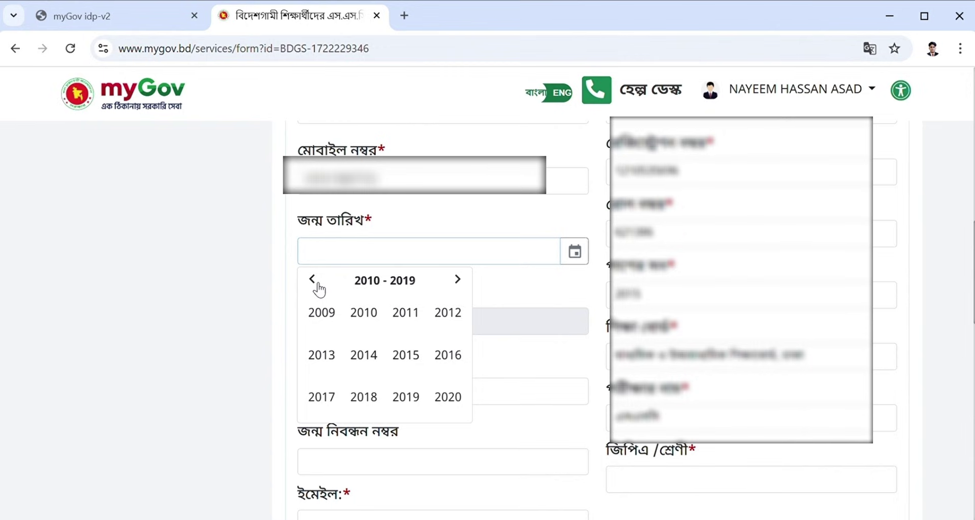
{"action": "left_click", "coordinate": [314, 281]}
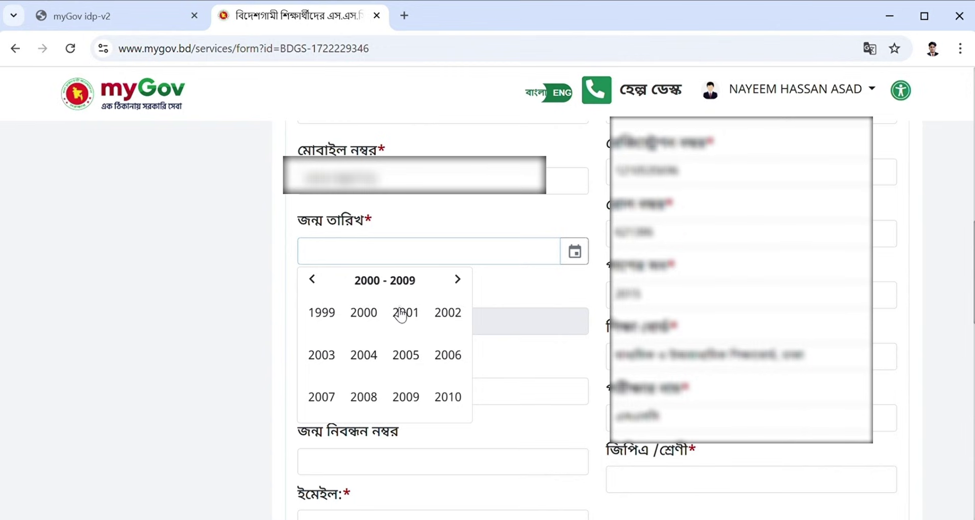
{"action": "left_click", "coordinate": [369, 318]}
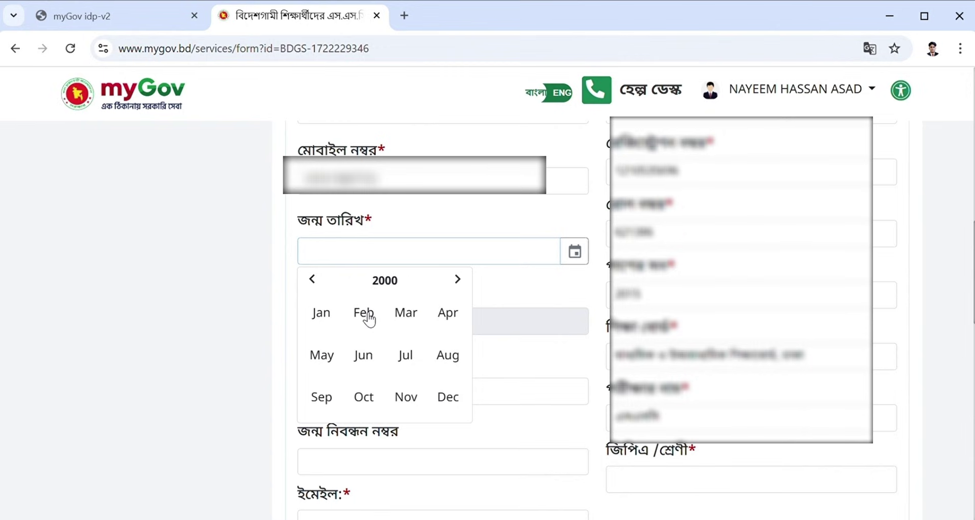
{"action": "left_click", "coordinate": [321, 320]}
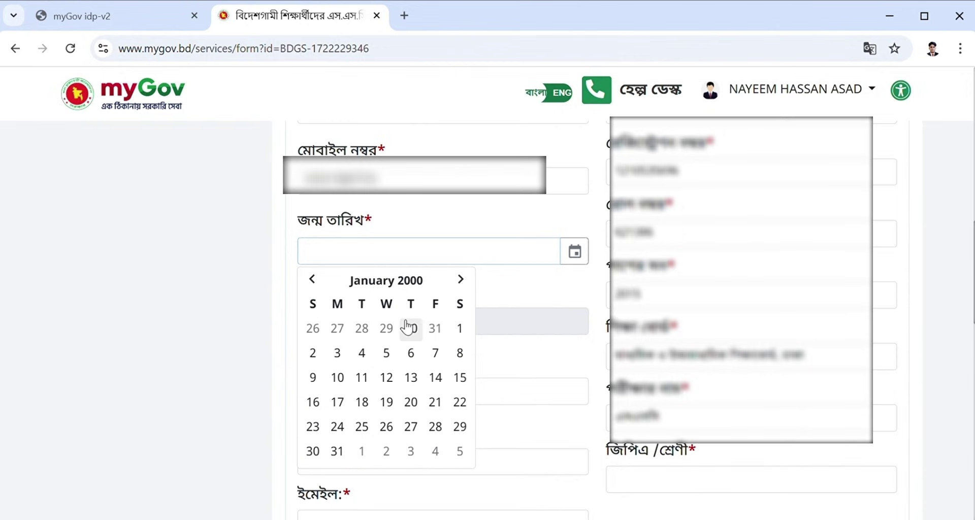
{"action": "left_click", "coordinate": [460, 330]}
{"action": "scroll", "coordinate": [464, 334], "scroll_direction": "down", "scroll_amount": 2}
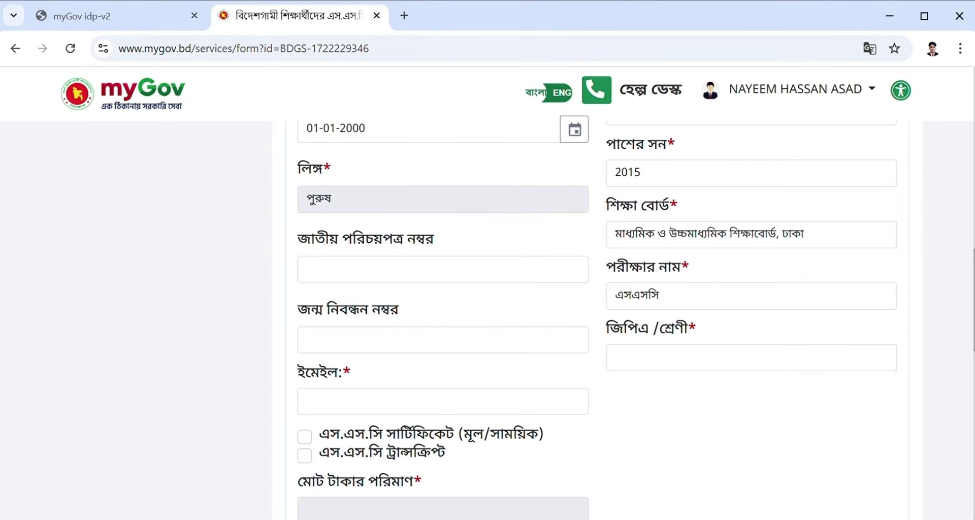
Fill in the national ID number, GPA 5.00 and the applicant's e-mail address.
{"action": "left_click", "coordinate": [428, 276]}
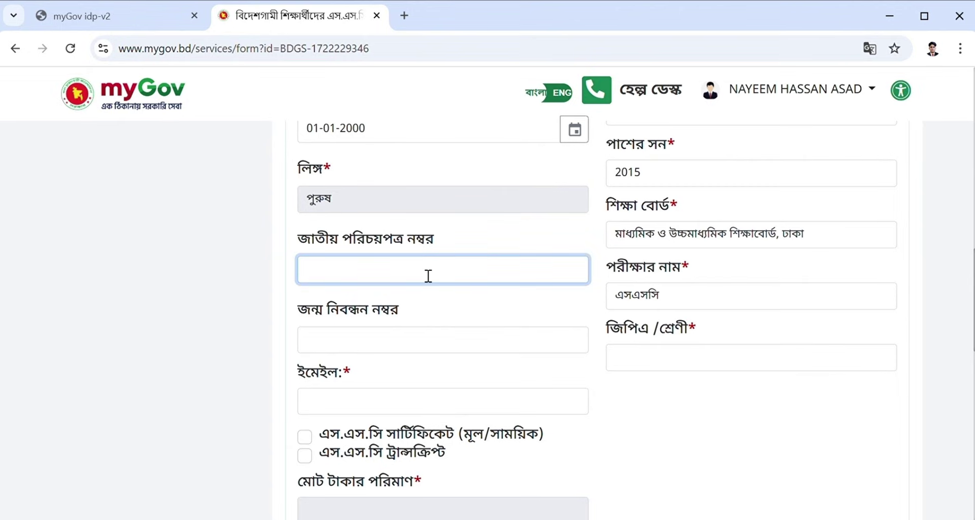
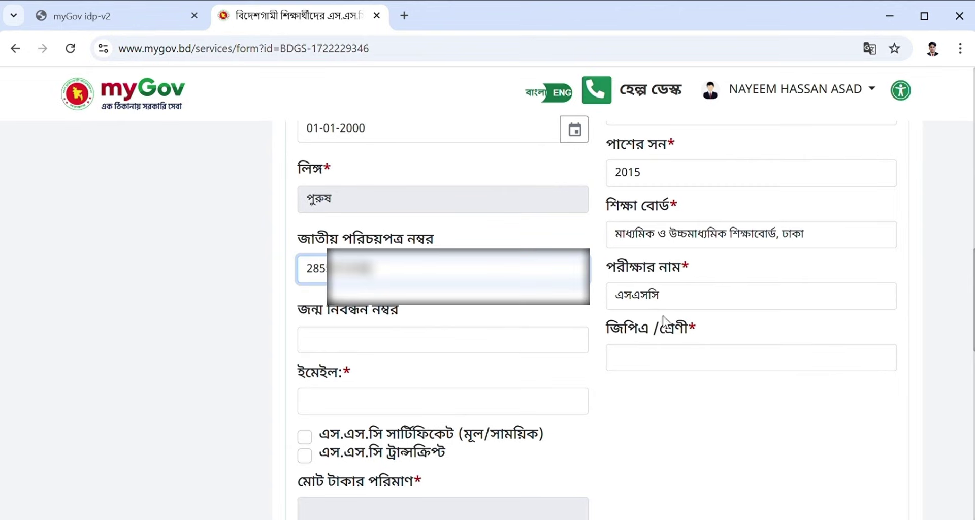
{"action": "left_click", "coordinate": [683, 361]}
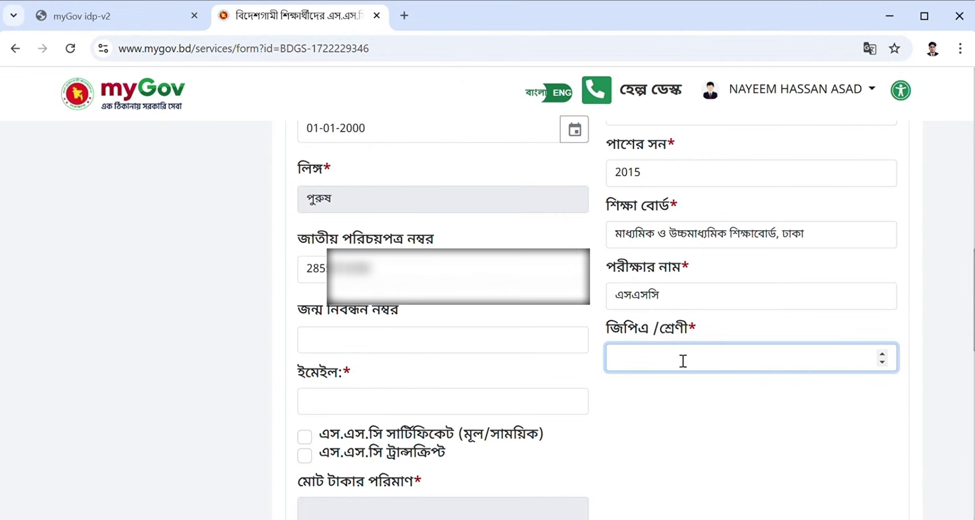
{"action": "type", "text": "5.00"}
{"action": "left_click", "coordinate": [524, 404]}
Tick both SSC certificate and SSC transcript for attestation, raising the total to 400 taka.
{"action": "scroll", "coordinate": [482, 333], "scroll_direction": "down", "scroll_amount": 3}
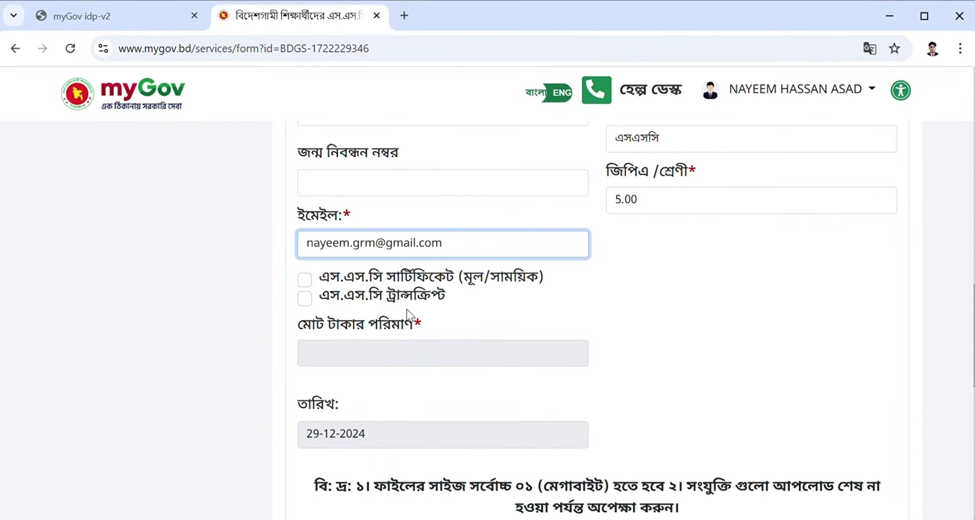
{"action": "left_click", "coordinate": [305, 279]}
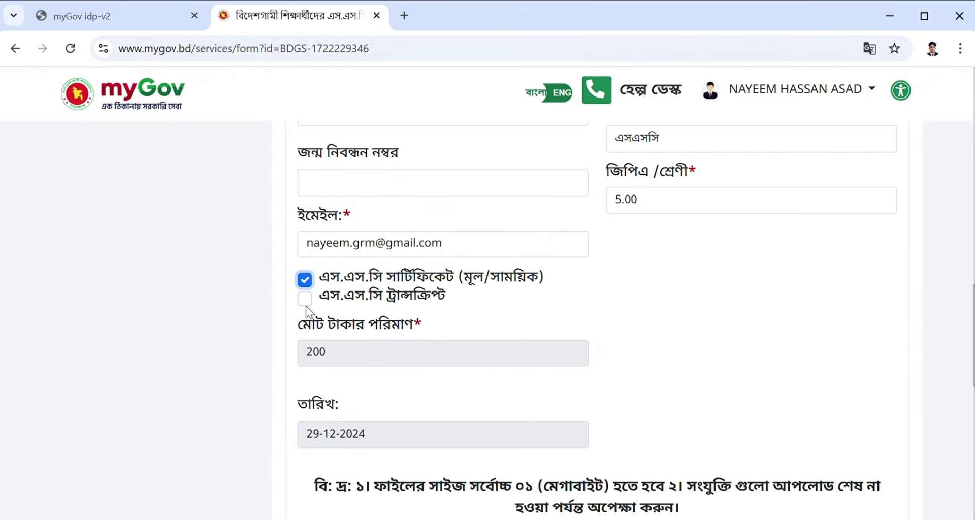
{"action": "left_click", "coordinate": [305, 300]}
Attach the SSC certificate file in the attachments section.
{"action": "scroll", "coordinate": [343, 358], "scroll_direction": "down", "scroll_amount": 5}
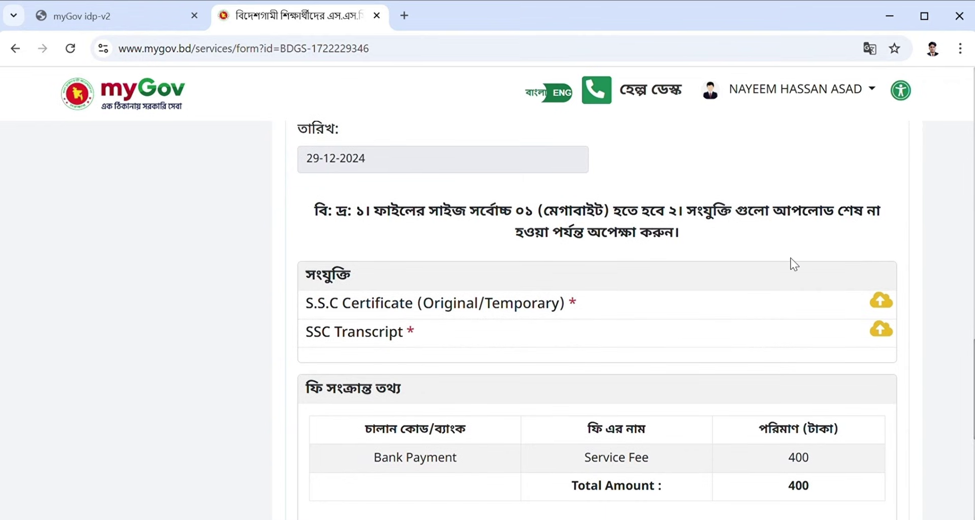
{"action": "left_click", "coordinate": [883, 301]}
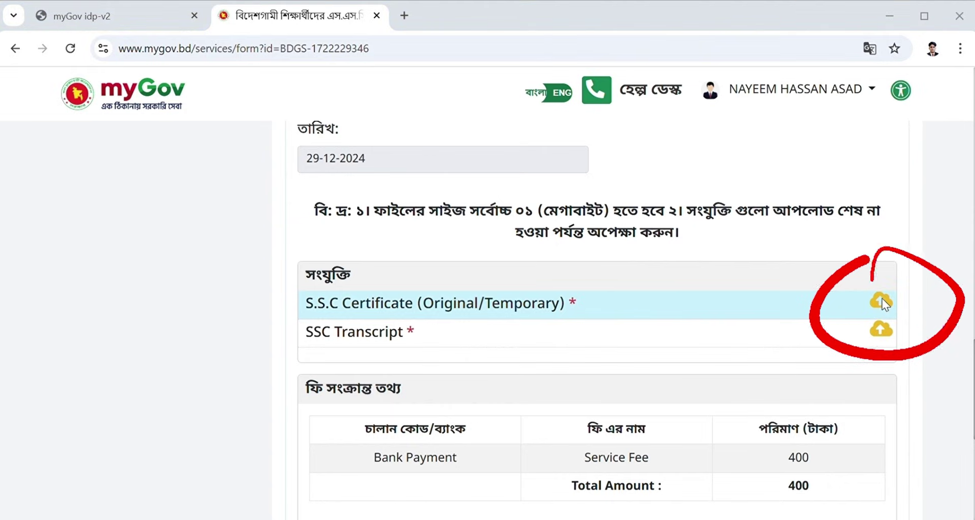
{"action": "scroll", "coordinate": [643, 409], "scroll_direction": "down", "scroll_amount": 4}
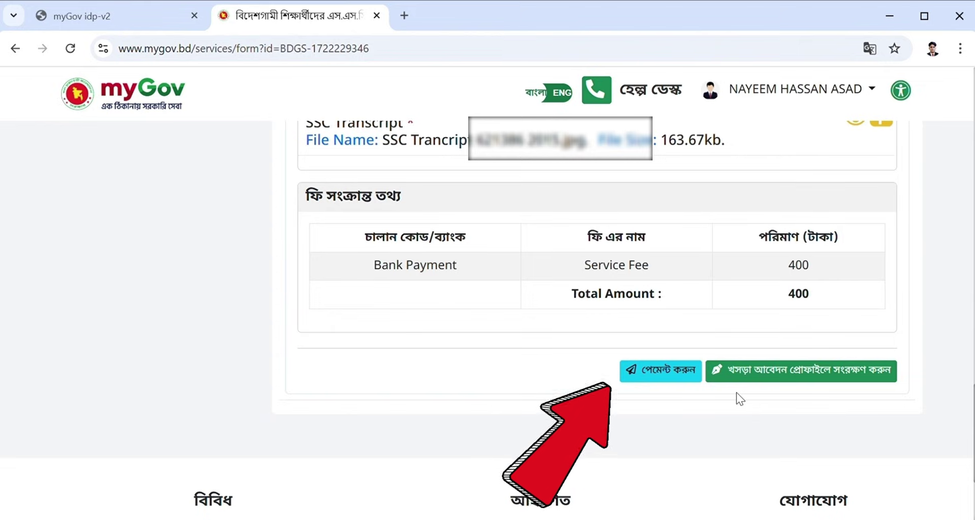
Review the letter preview and proceed to the Sonali Payment Gateway for the 400.00 taka fee.
{"action": "left_click", "coordinate": [672, 370]}
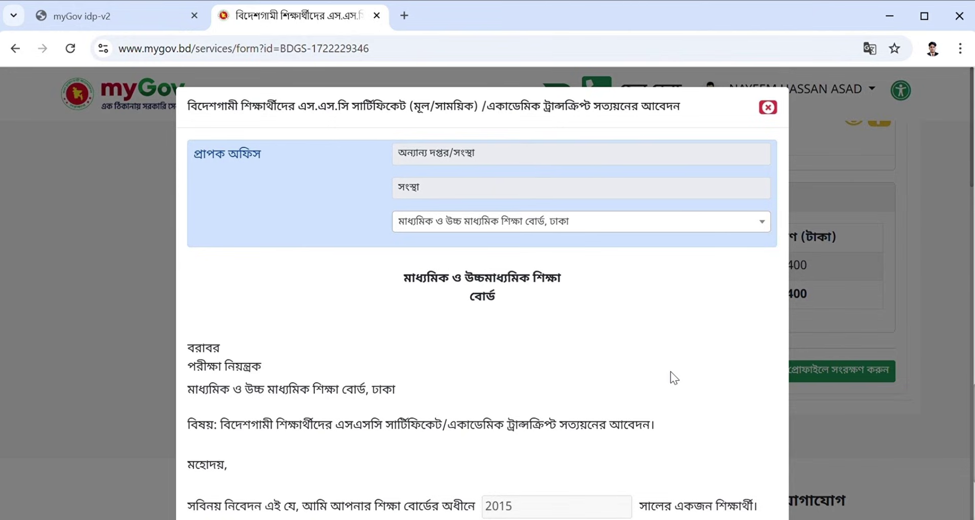
{"action": "scroll", "coordinate": [672, 374], "scroll_direction": "down", "scroll_amount": 4}
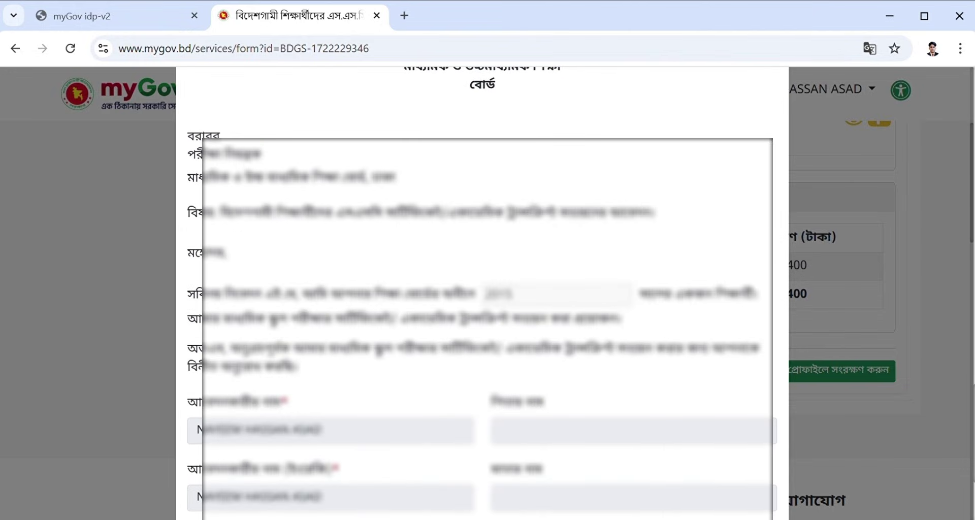
{"action": "scroll", "coordinate": [482, 305], "scroll_direction": "down", "scroll_amount": 3}
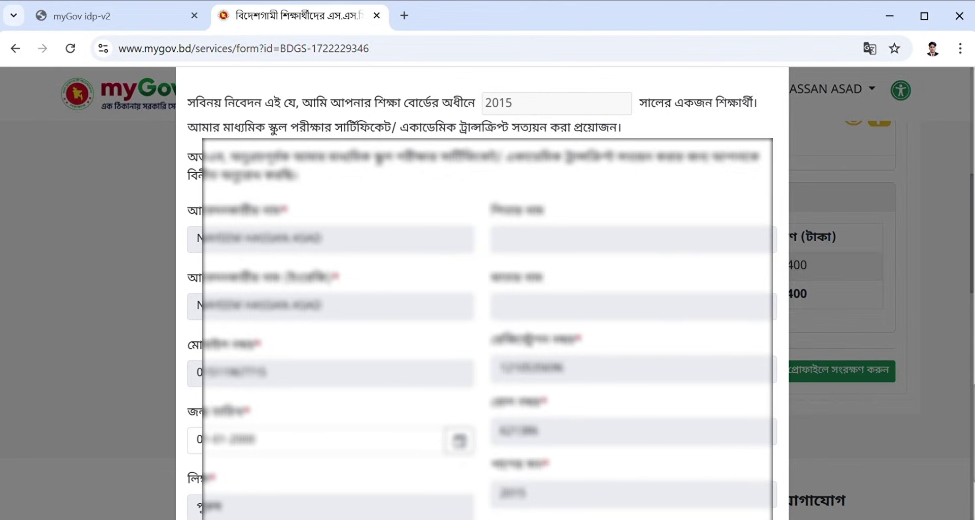
{"action": "scroll", "coordinate": [483, 304], "scroll_direction": "up", "scroll_amount": 5}
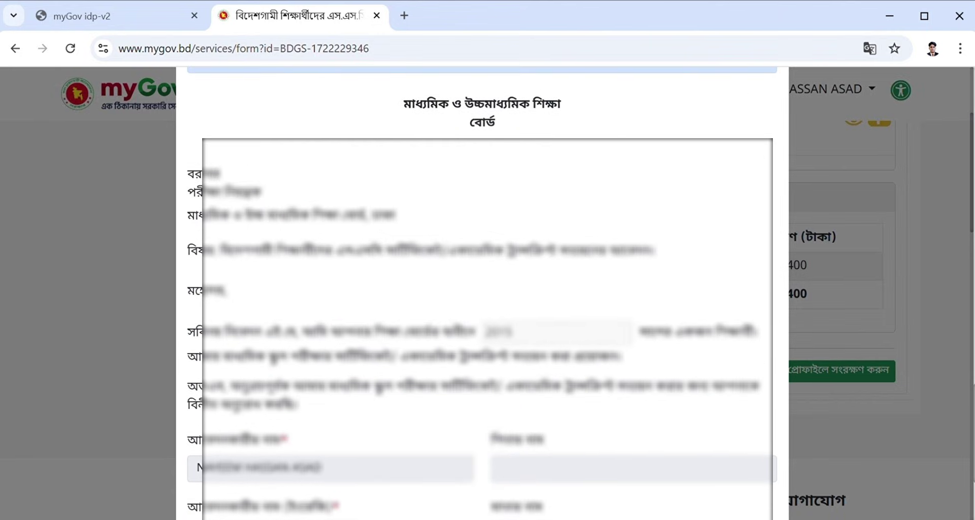
{"action": "scroll", "coordinate": [483, 305], "scroll_direction": "down", "scroll_amount": 1}
{"action": "scroll", "coordinate": [663, 371], "scroll_direction": "down", "scroll_amount": 15}
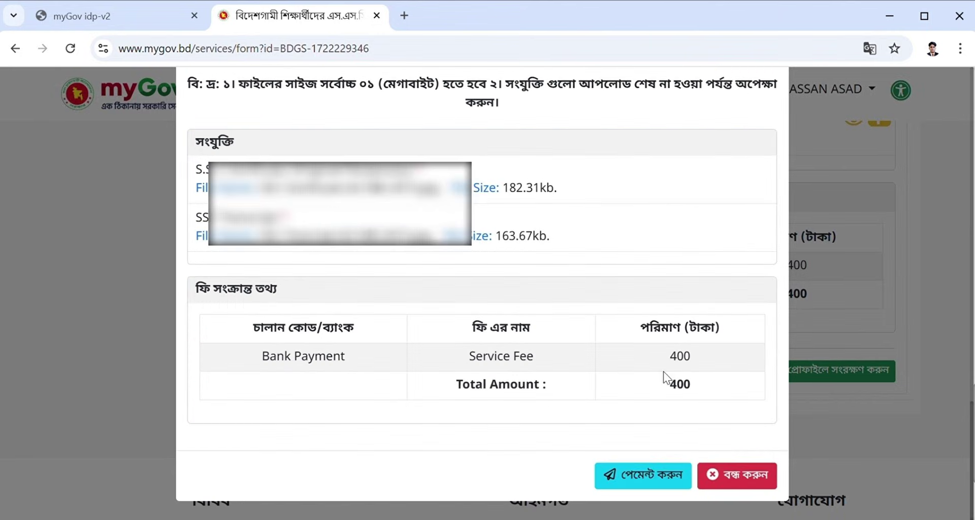
{"action": "left_click", "coordinate": [647, 474]}
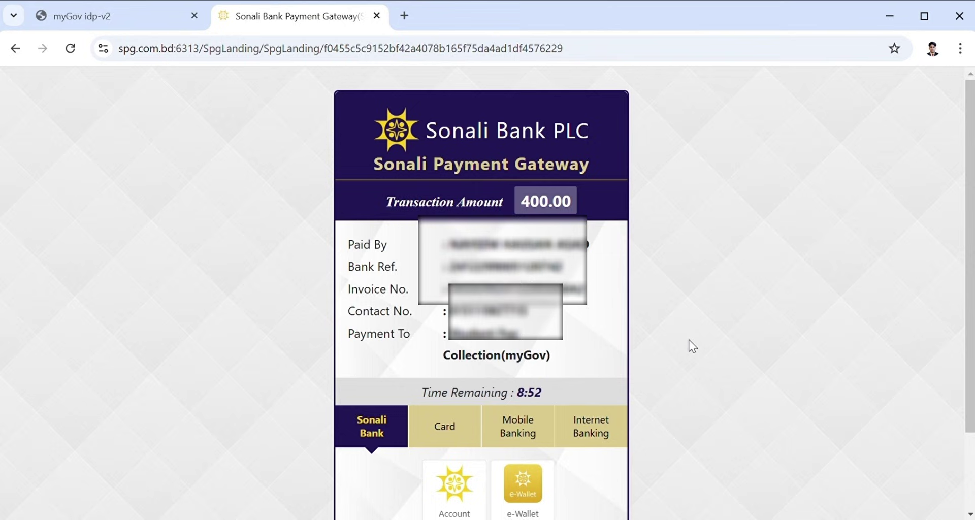
Choose Sonali e-Wallet payment and confirm the 405.00 total, including the 5.00 processing fee.
{"action": "scroll", "coordinate": [689, 339], "scroll_direction": "down", "scroll_amount": 2}
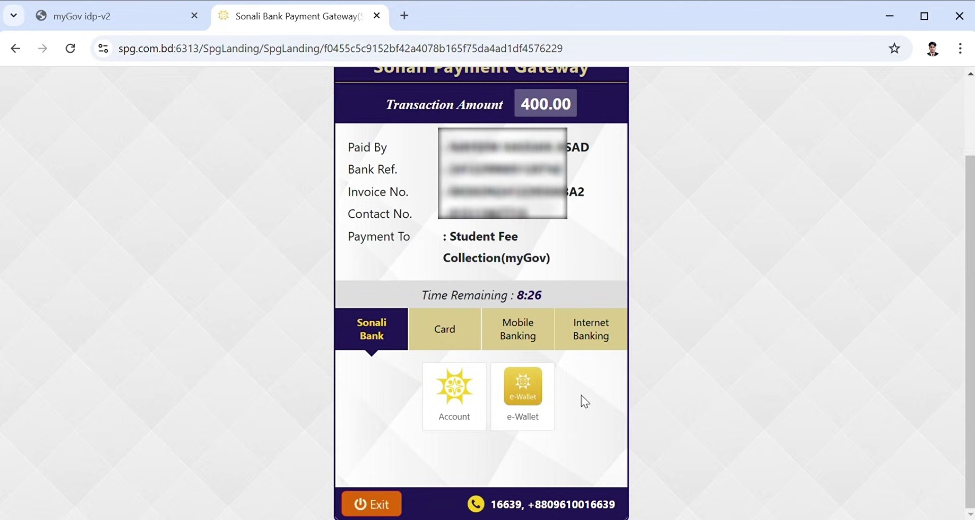
{"action": "left_click", "coordinate": [523, 396]}
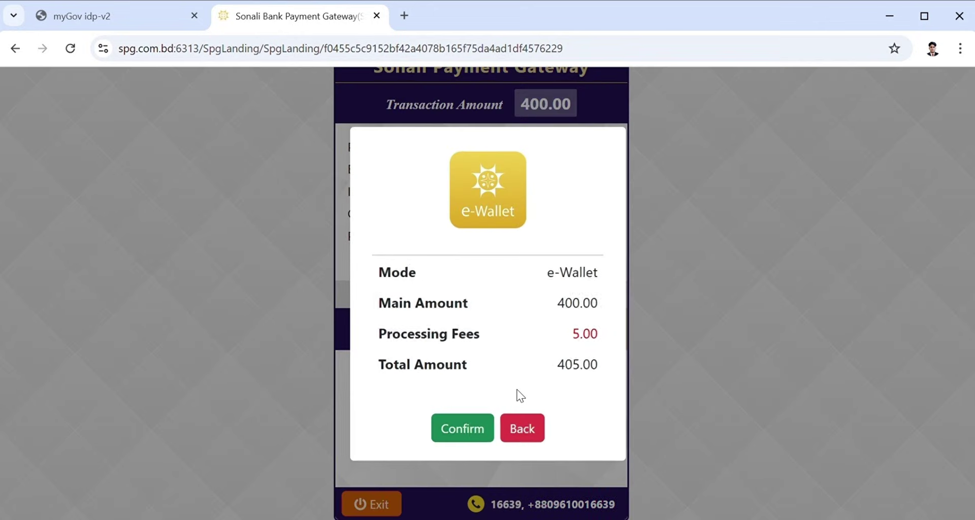
{"action": "left_click", "coordinate": [477, 429]}
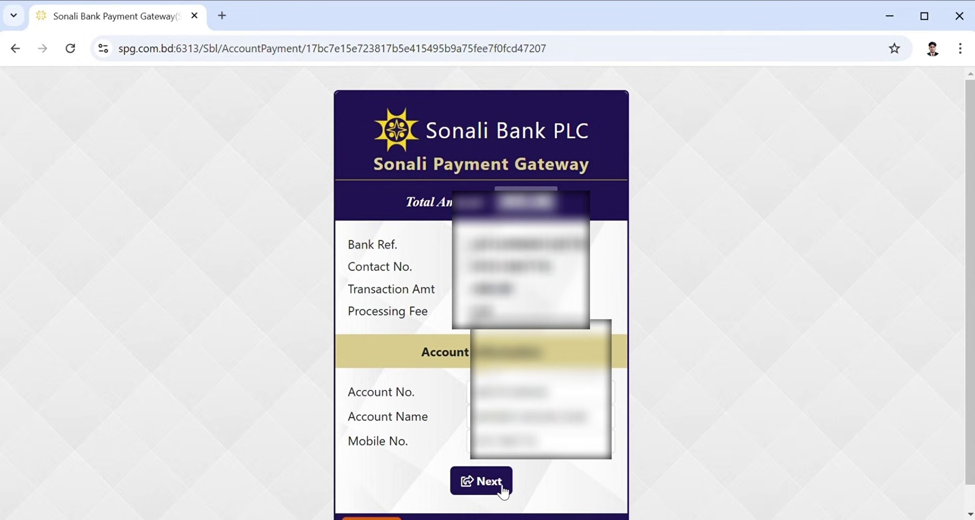
Proceed past the wallet account details and confirm the 405.00 payment with the one-time password.
{"action": "left_click", "coordinate": [485, 483]}
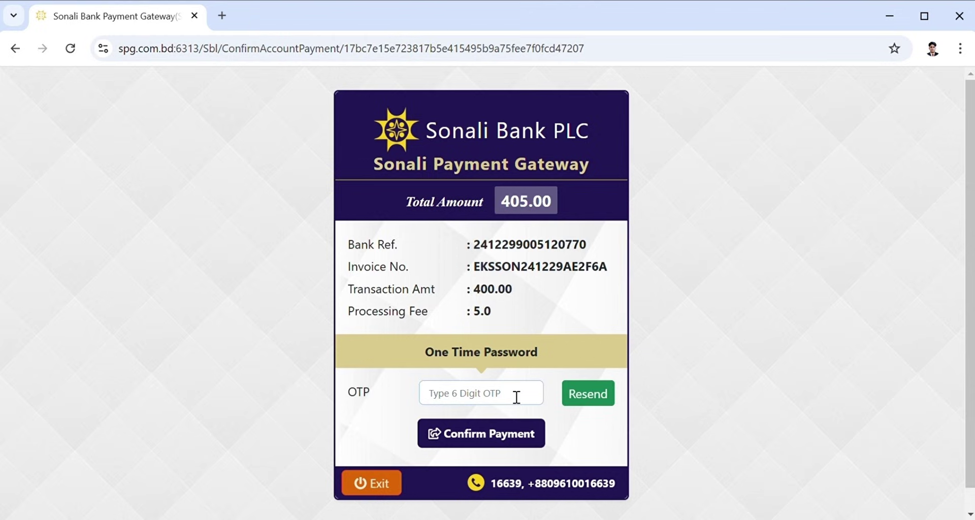
{"action": "left_click", "coordinate": [512, 430]}
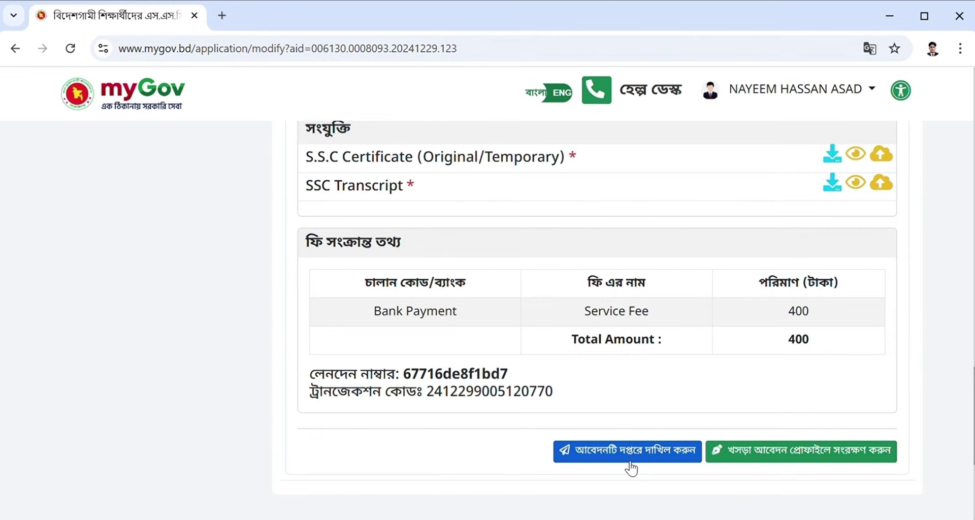
Submit the paid SSC attestation application to the office from the letter dialog.
{"action": "left_click", "coordinate": [627, 457]}
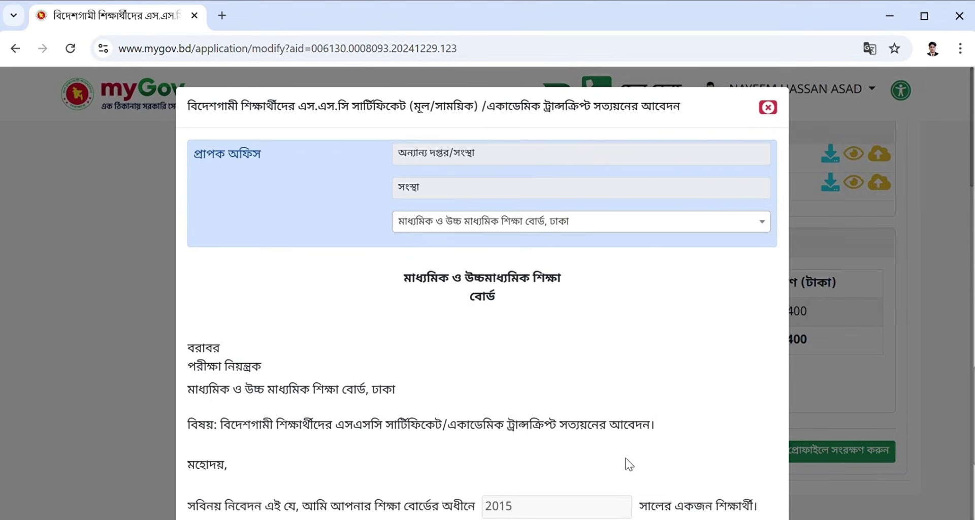
{"action": "scroll", "coordinate": [626, 458], "scroll_direction": "down", "scroll_amount": 15}
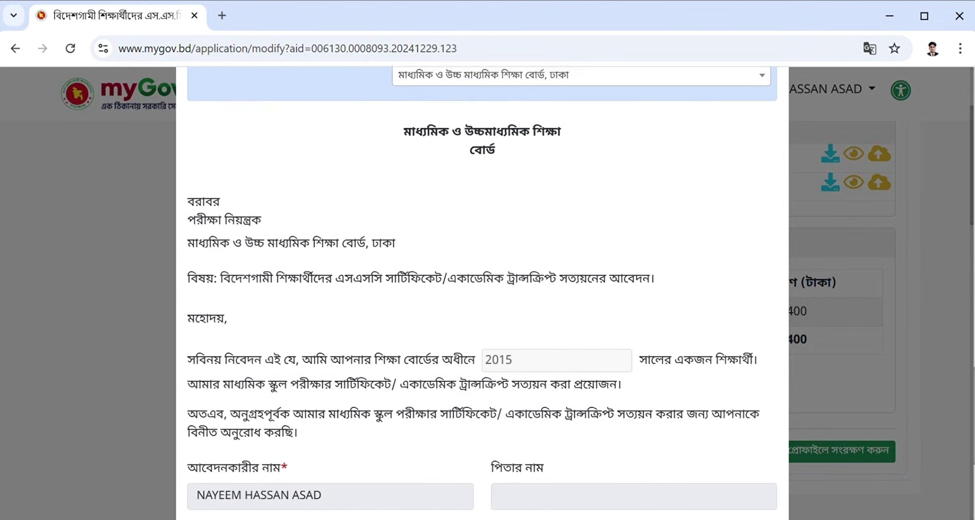
{"action": "left_click", "coordinate": [632, 475]}
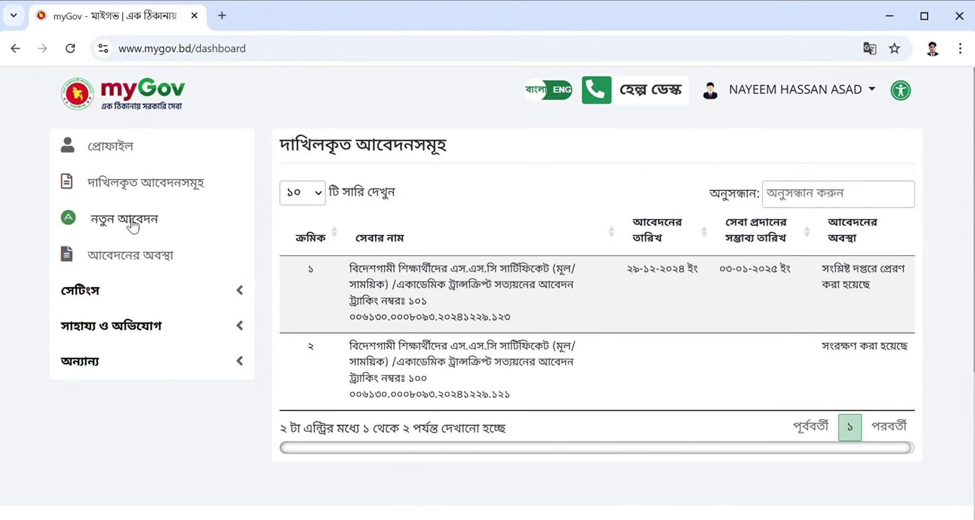
Go to নতুন আবেদন and bring the education and land service categories into view.
{"action": "left_click", "coordinate": [133, 227]}
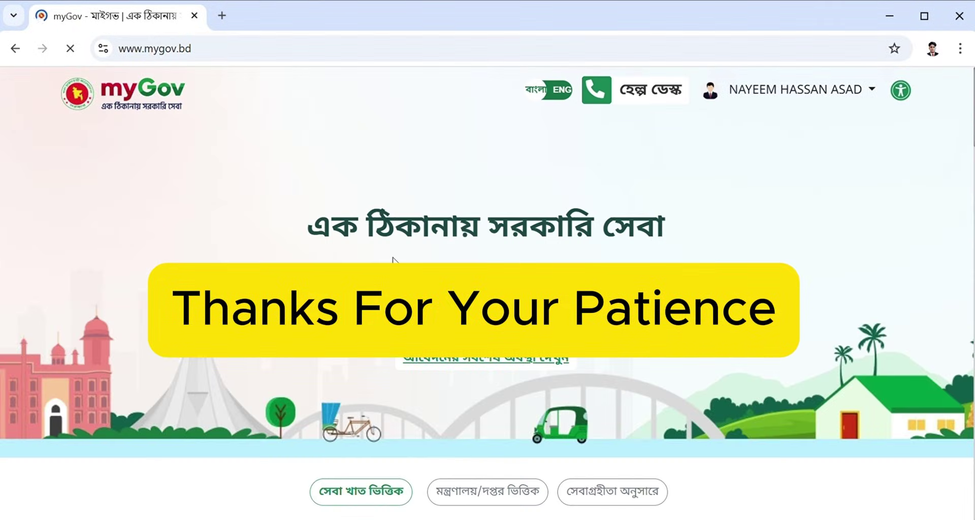
{"action": "scroll", "coordinate": [394, 258], "scroll_direction": "down", "scroll_amount": 5}
{"action": "scroll", "coordinate": [313, 261], "scroll_direction": "down", "scroll_amount": 2}
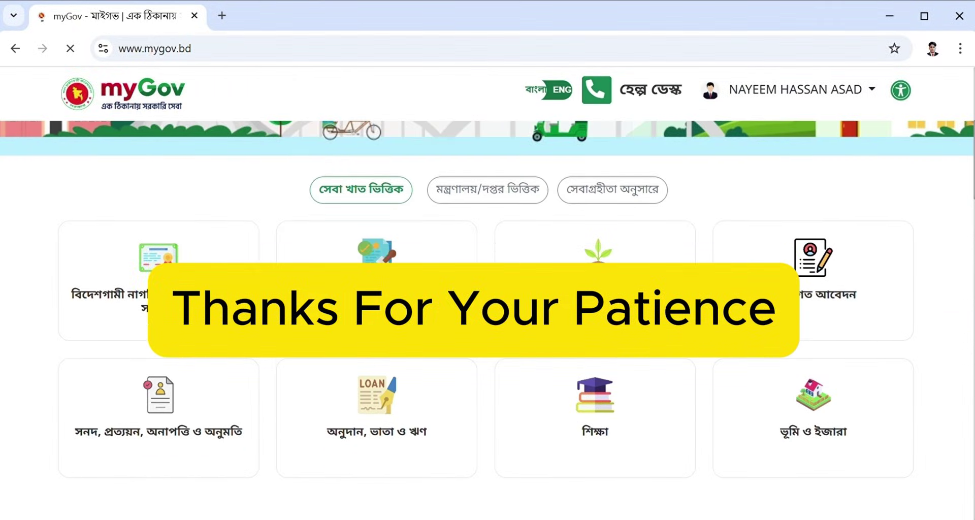